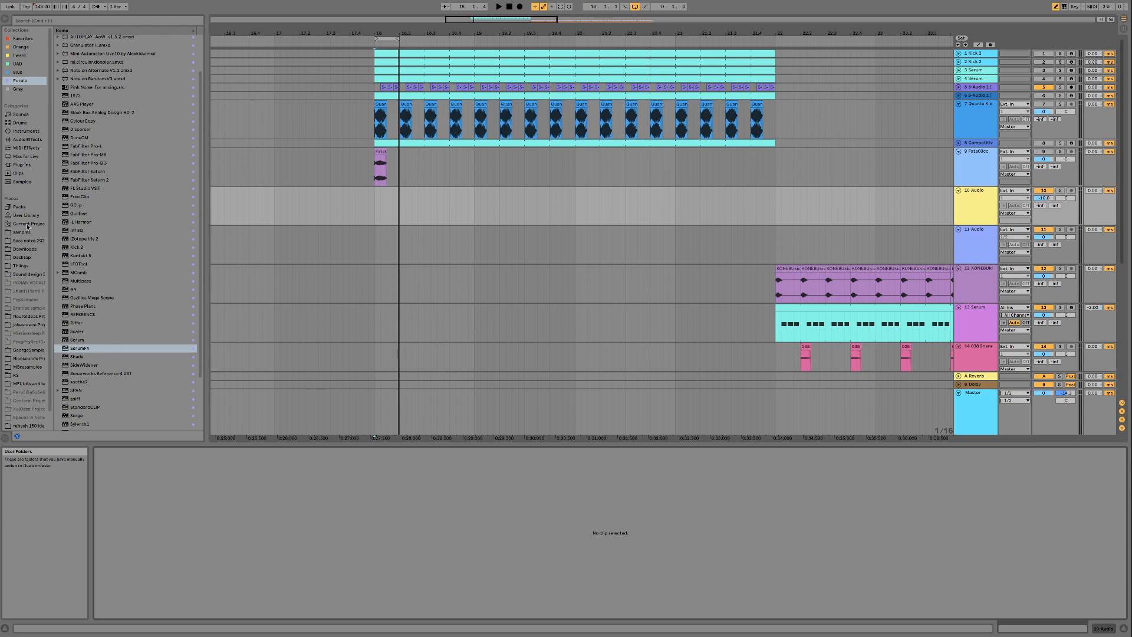
Place Competitive Kick A#.wav from the User Library's Competition materials folder on audio track 10 at bar 18.
left_click(26, 216)
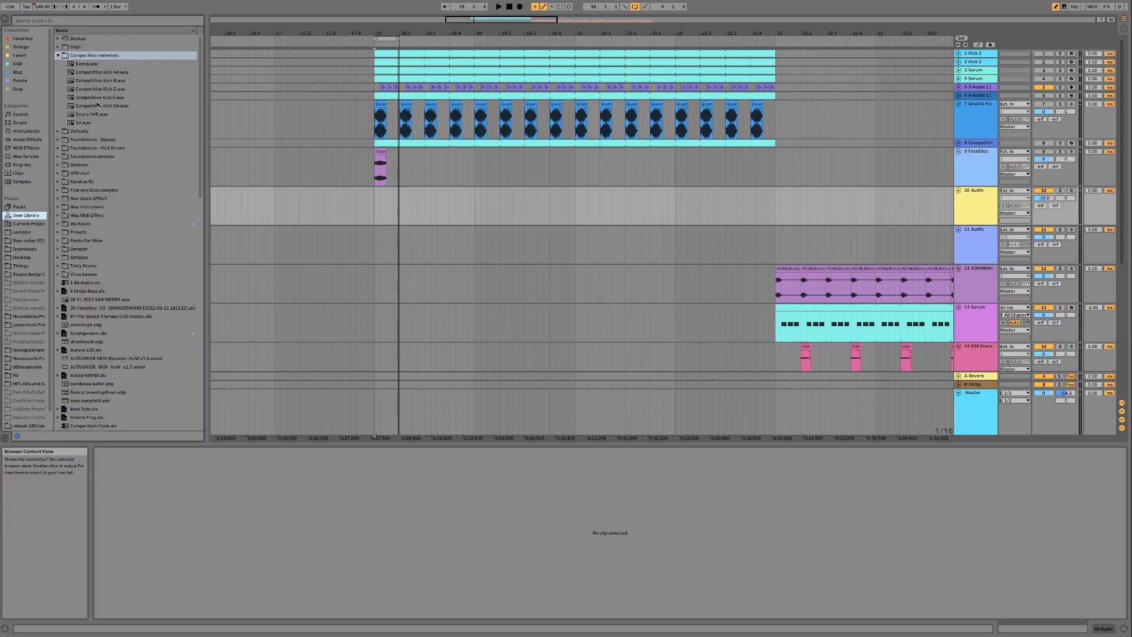
left_click(83, 73)
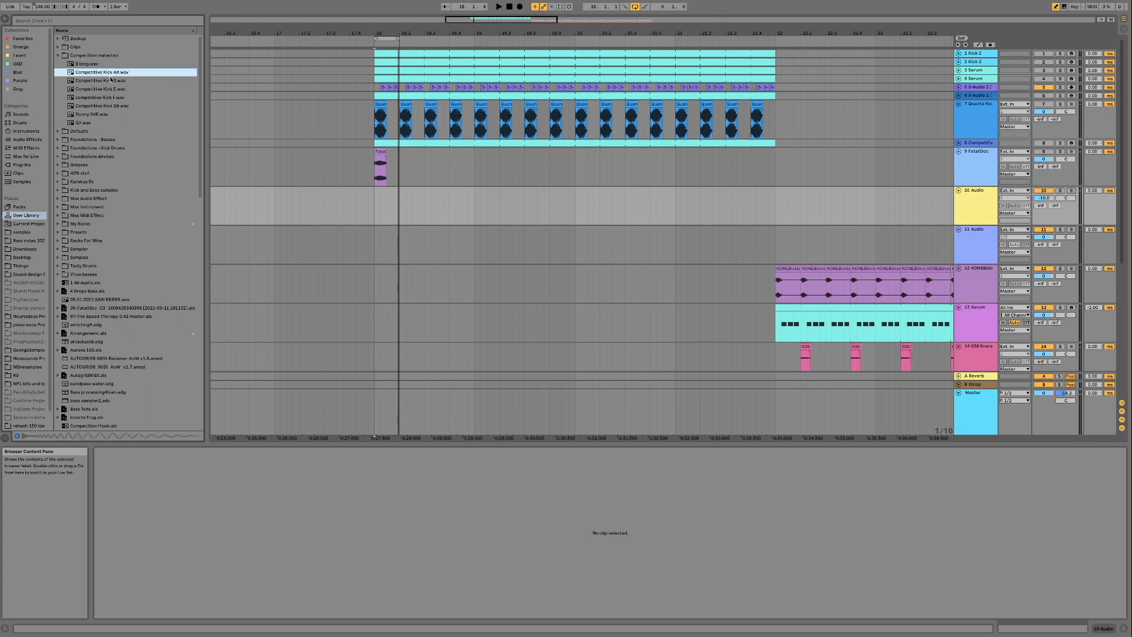
left_click_drag(74, 73, 380, 206)
left_click_drag(465, 33, 707, 89)
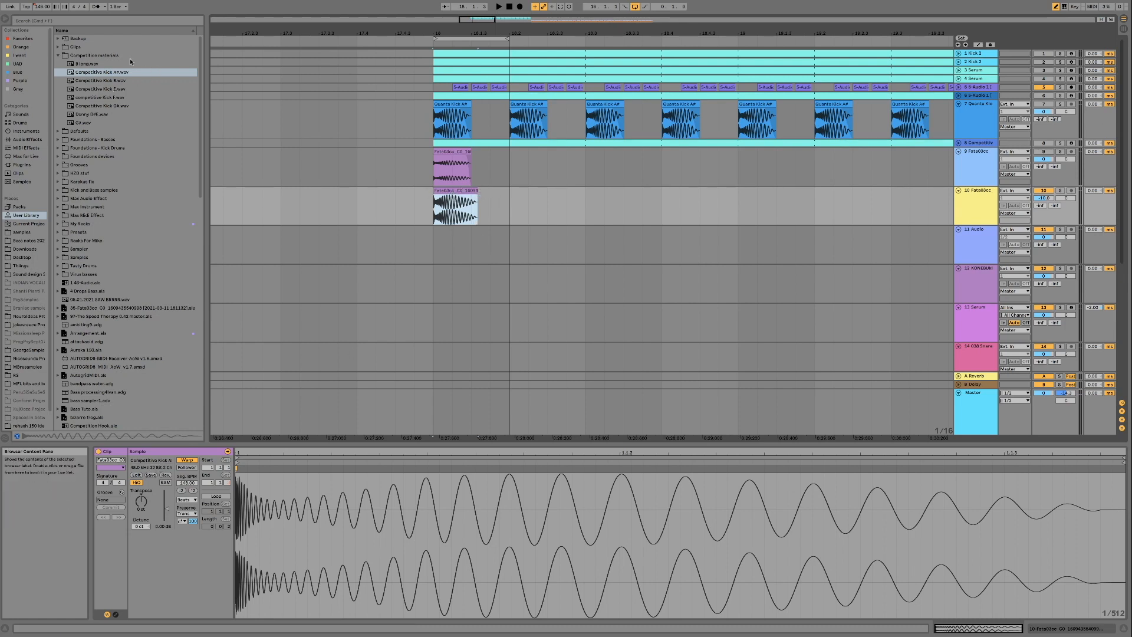
Audition the new kick on track 10 in solo and trim its clip end to match the clip above.
left_click(1060, 191)
key("space")
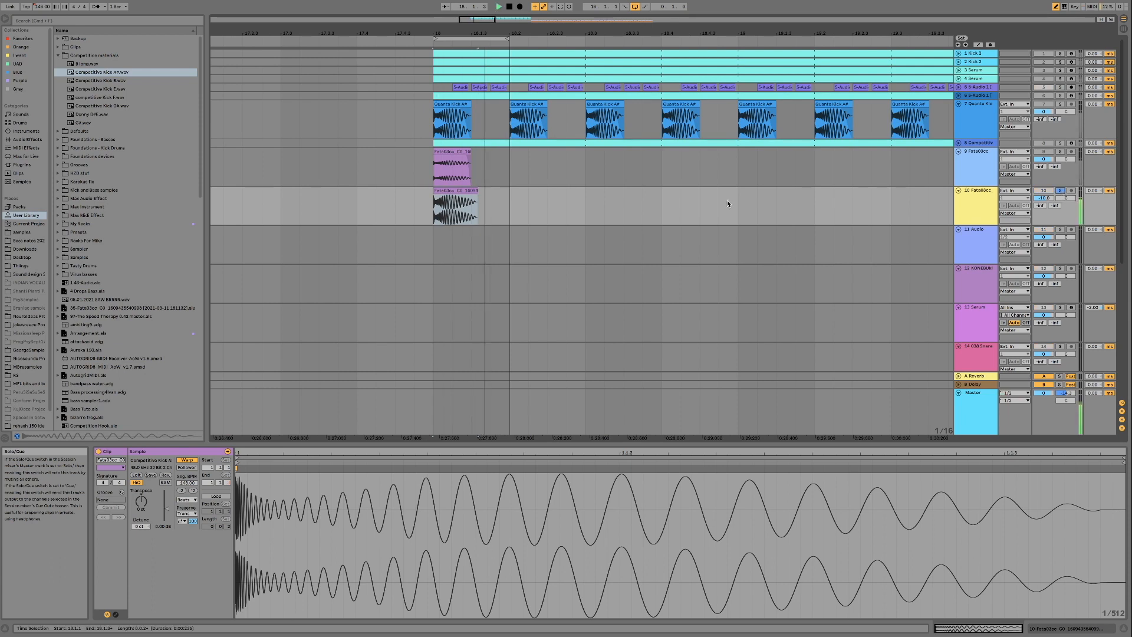
left_click_drag(478, 197, 471, 198)
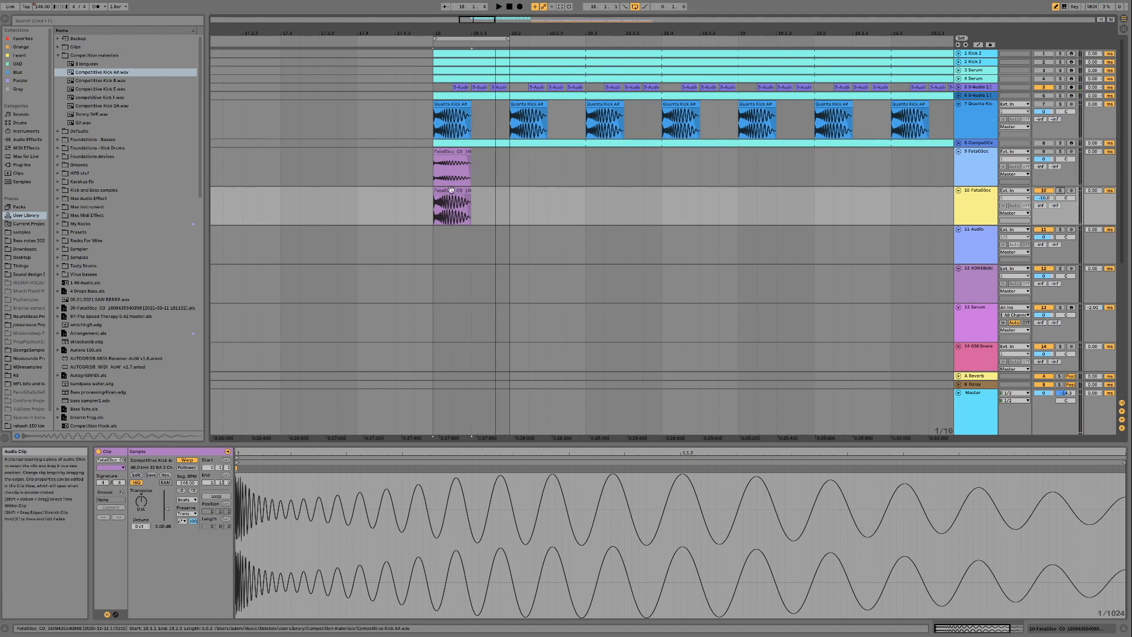
left_click(466, 203)
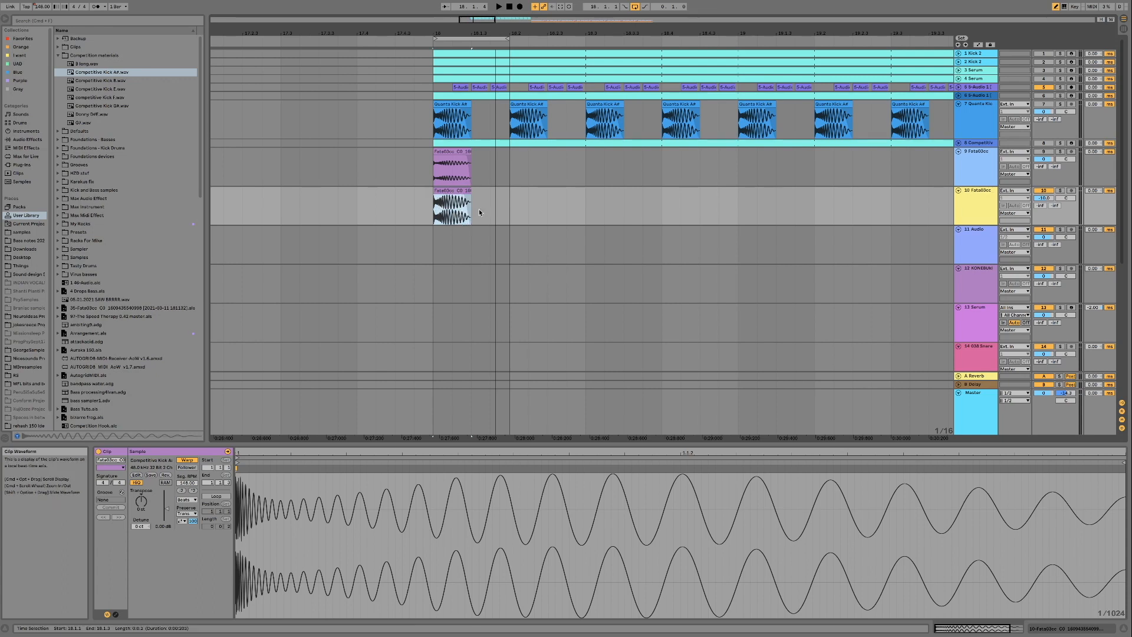
Insert a MIDI track below track 10 and load the Competitive Kick A# clip into it as a Simpler instrument.
left_click(972, 216)
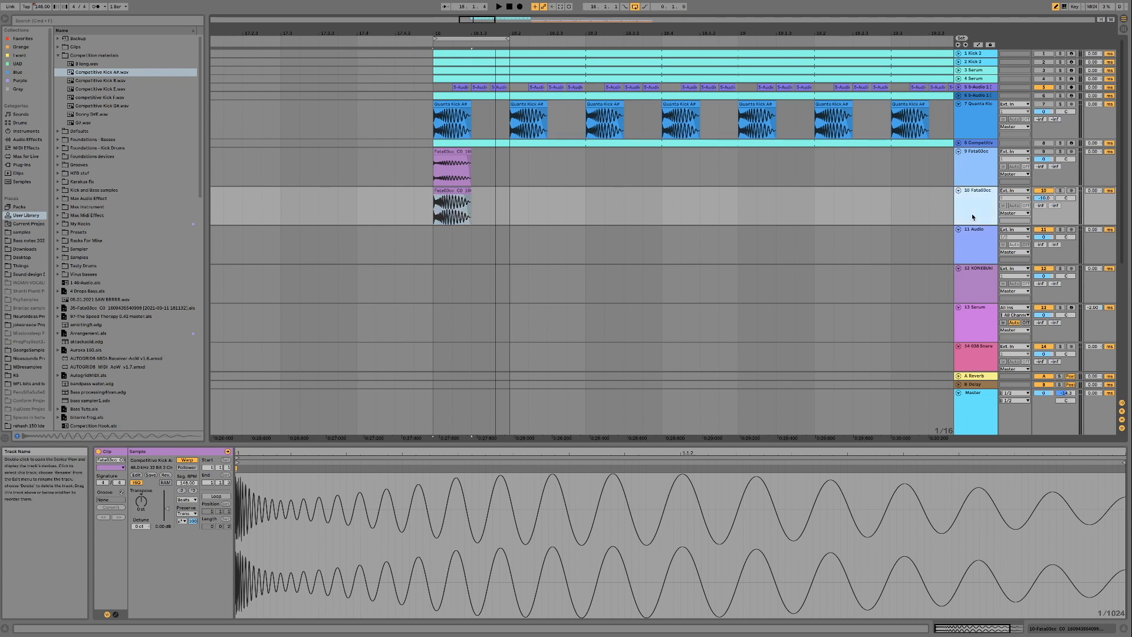
key("super+shift+t")
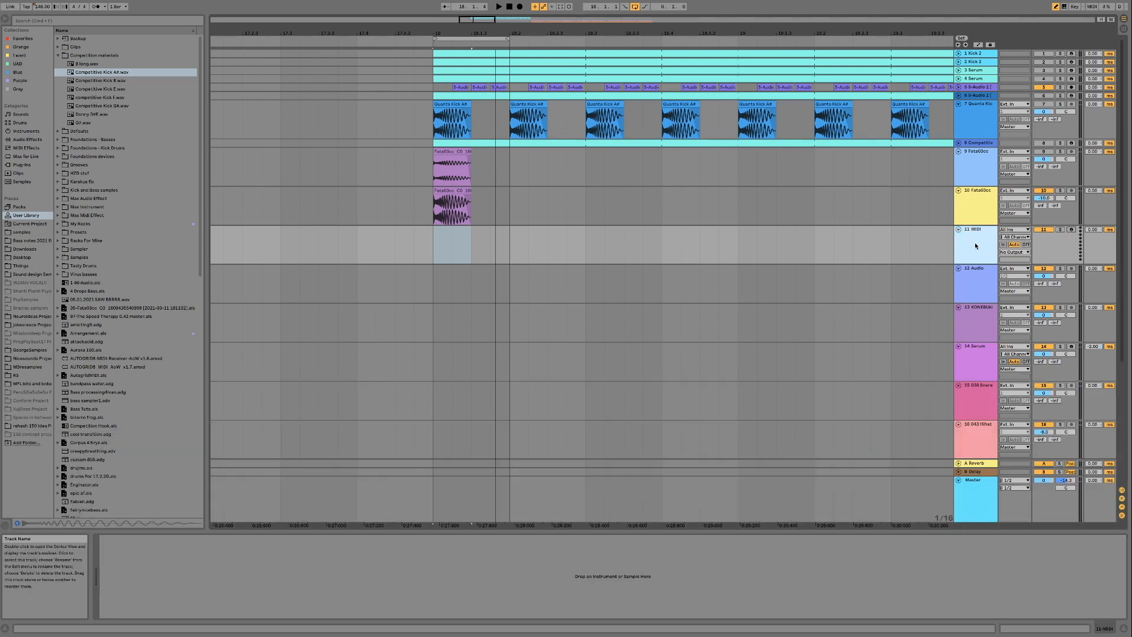
scroll(496, 419, "down", 1)
left_click_drag(531, 568, 531, 568)
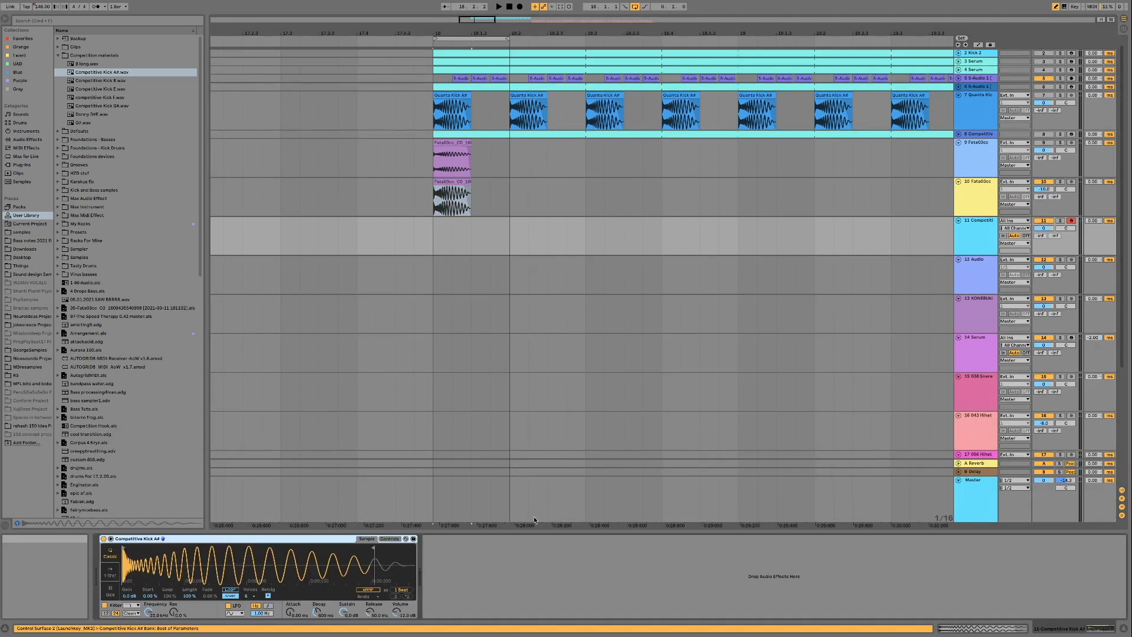
Create a one-beat MIDI clip at bar 18 on the Simpler track with a C3 note spanning its first half.
scroll(475, 200, "up", 1)
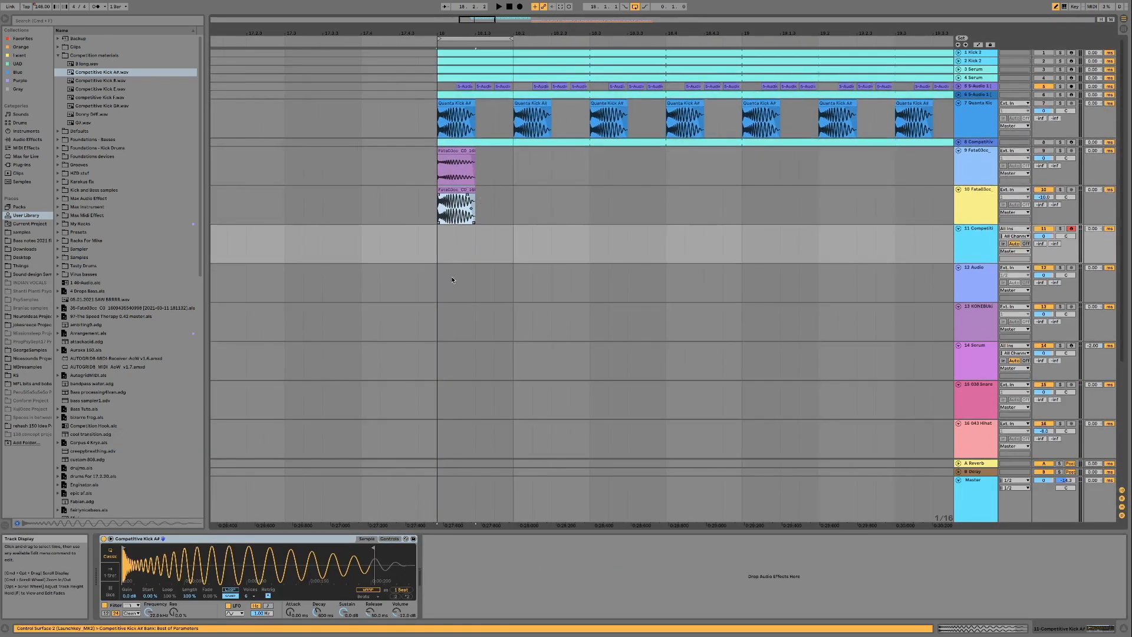
left_click_drag(437, 255, 504, 249)
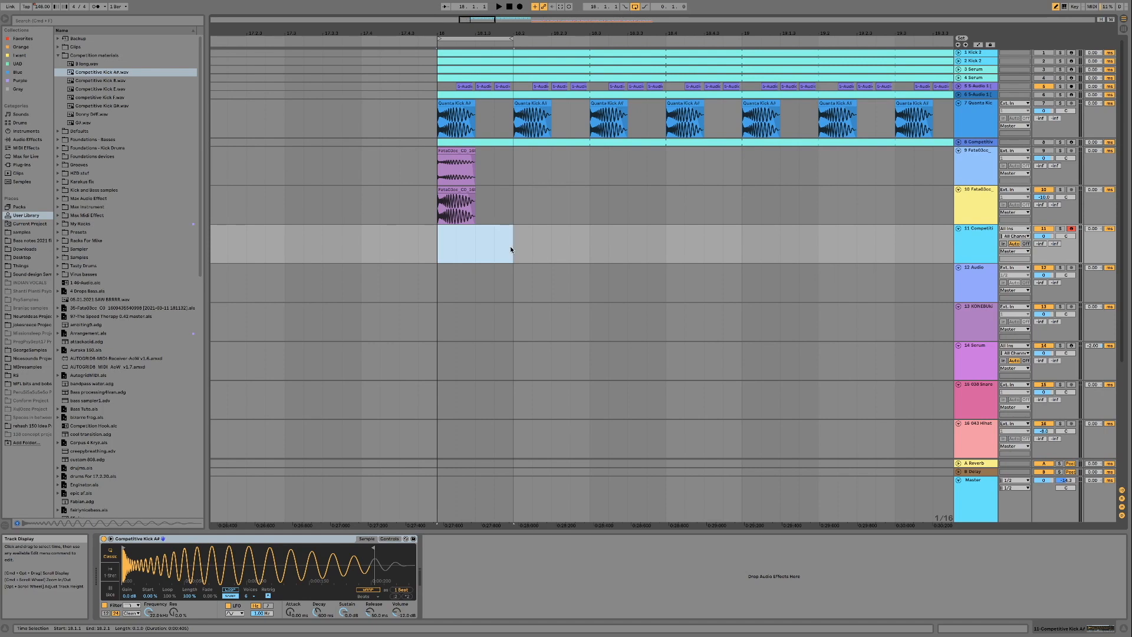
key("super+shift+m")
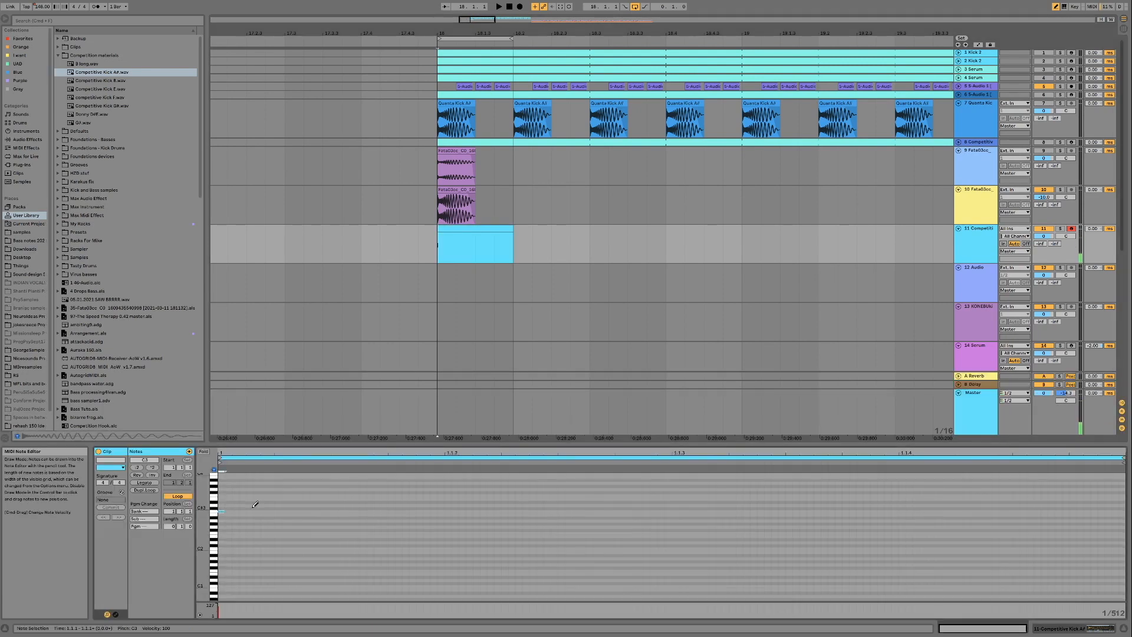
right_click(341, 517)
left_click(391, 495)
left_click_drag(225, 511, 678, 511)
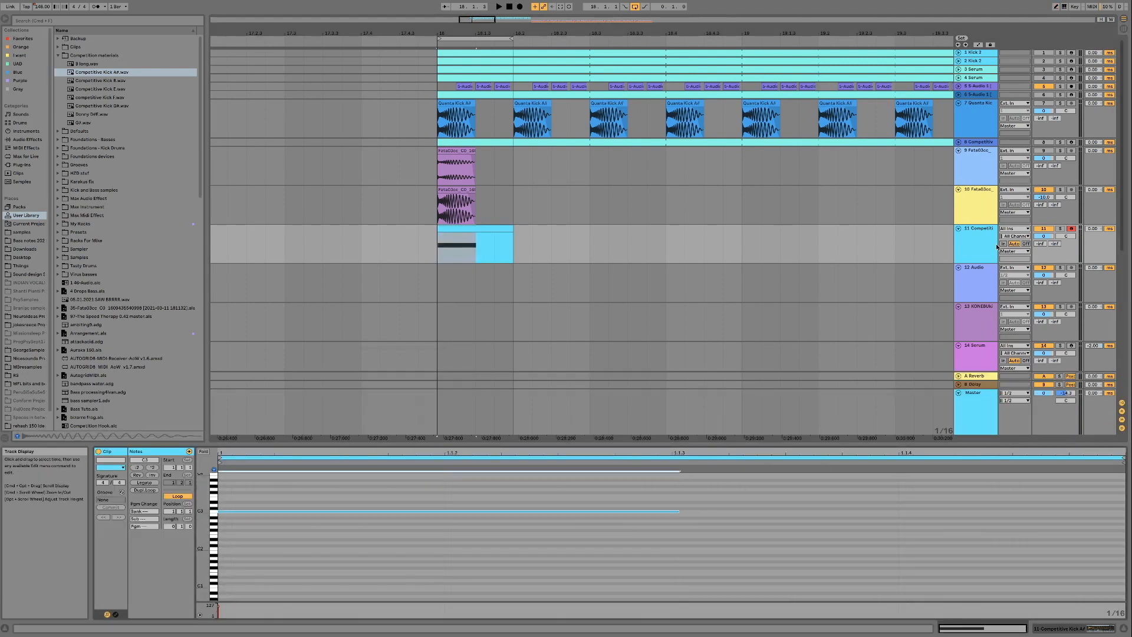
Play back the MIDI kick, convert its Simpler to Sampler and extend the sample end past the default point.
left_click_drag(476, 248, 438, 248)
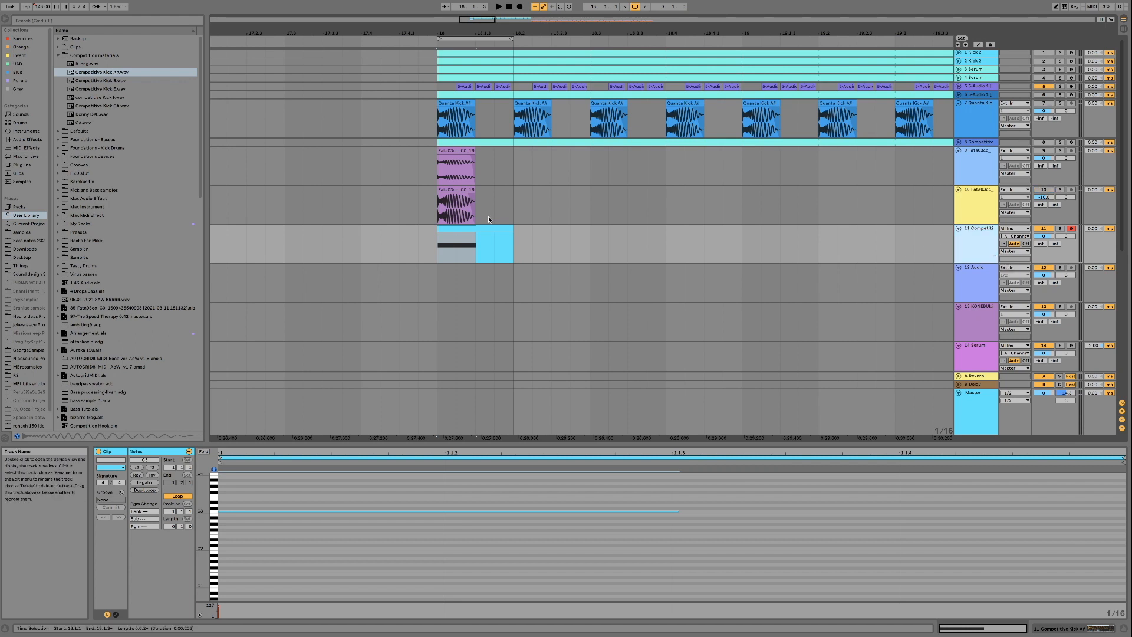
left_click(461, 228)
key("space")
left_click(984, 249)
double_click(984, 249)
right_click(372, 535)
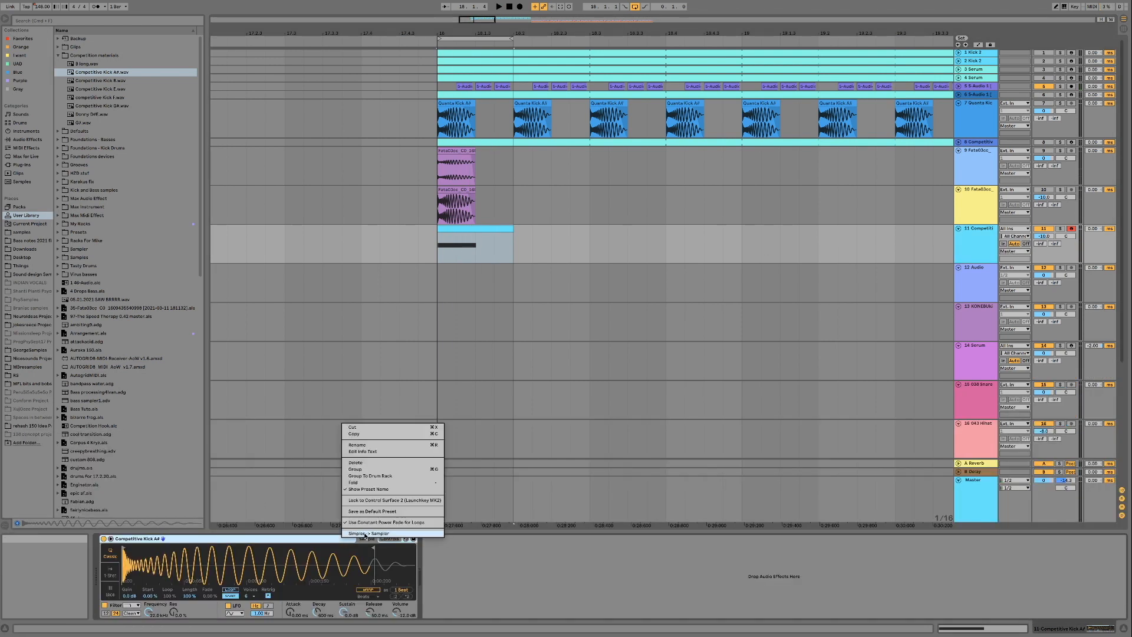
left_click(380, 534)
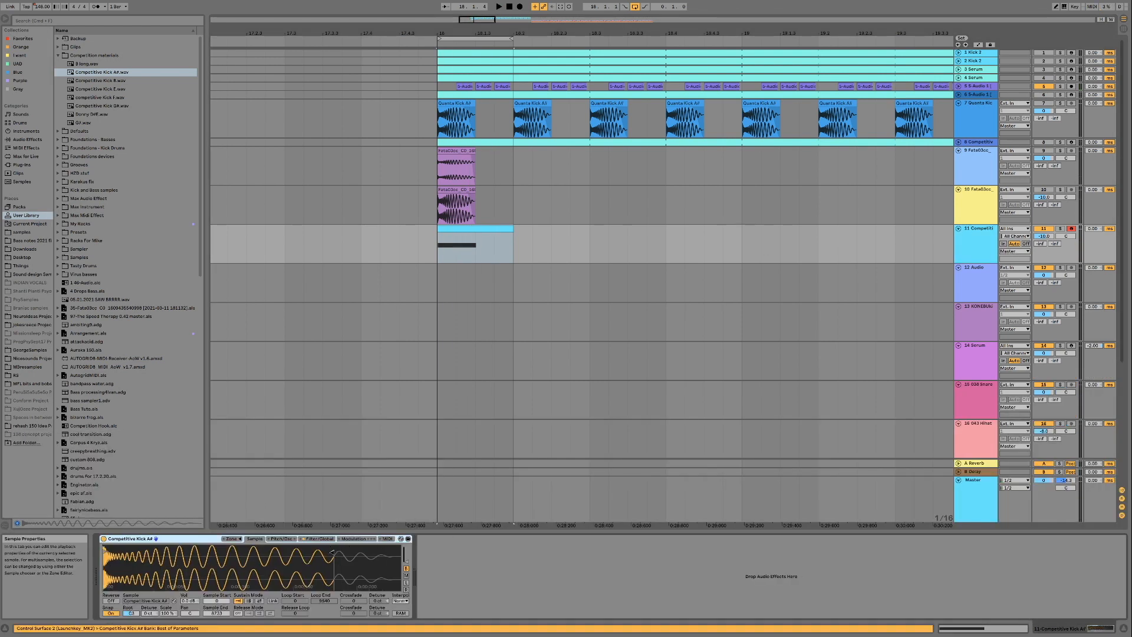
left_click_drag(332, 553, 347, 557)
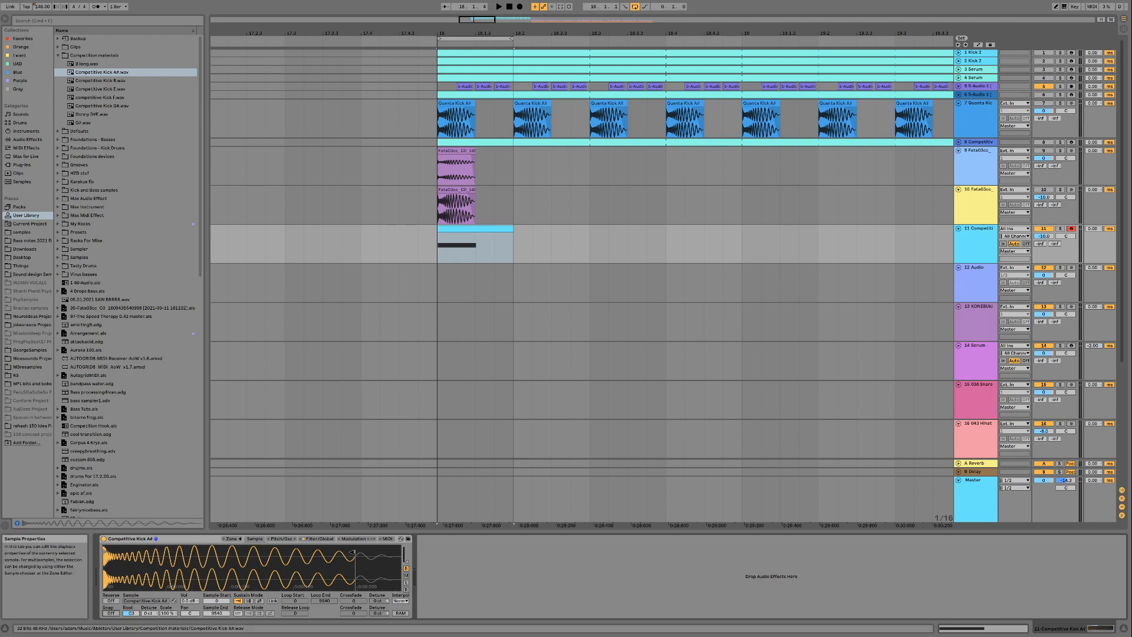
Turn off the Sampler's filter and raise its global volume, checking the kick's level in the mixer during playback.
left_click(319, 538)
left_click(111, 548)
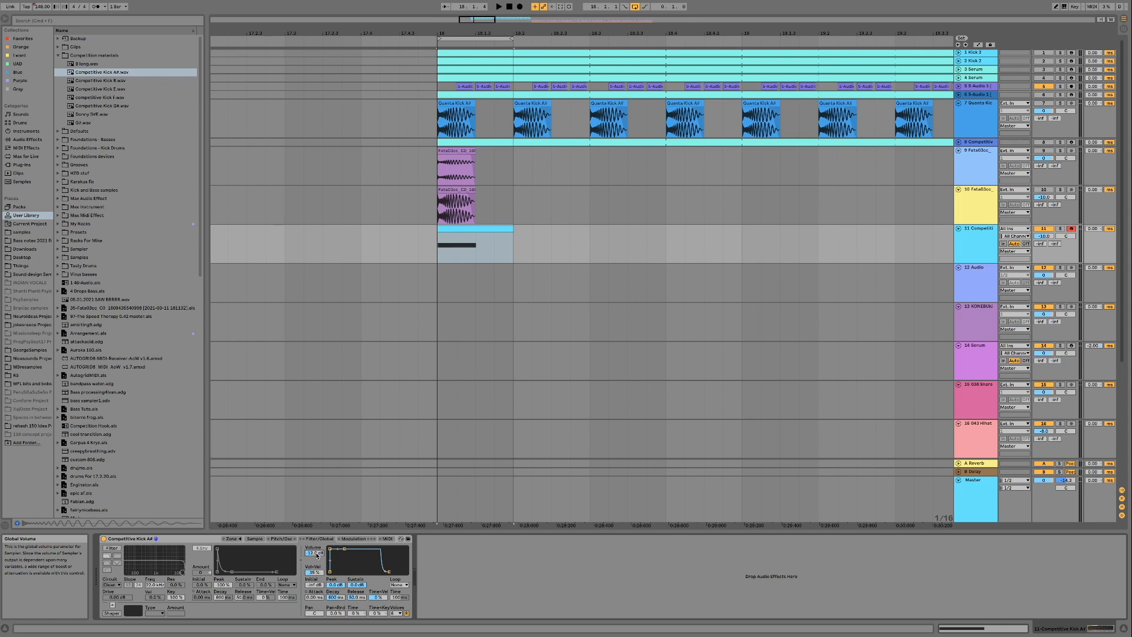
left_click_drag(317, 554, 302, 548)
key("Tab")
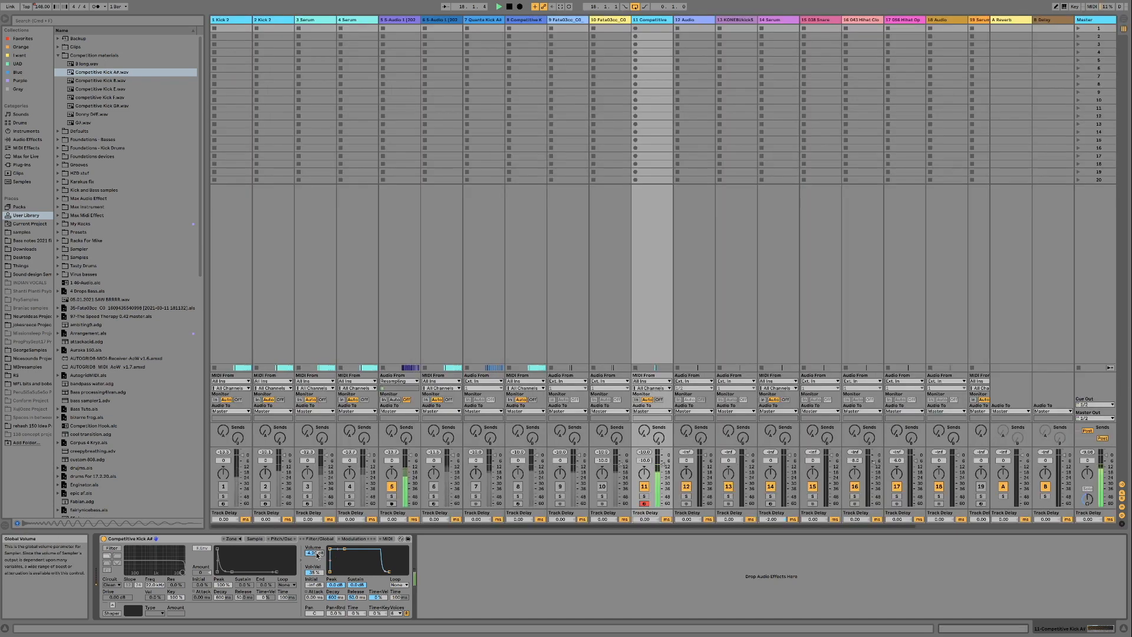
key("Tab")
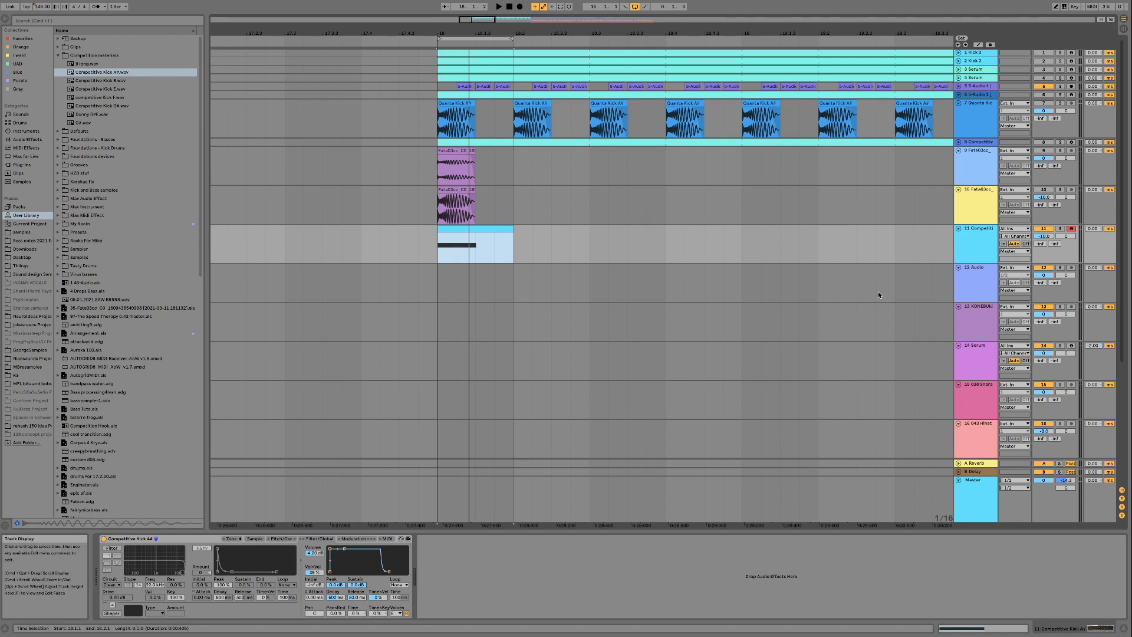
key("space")
Solo the Sampler kick track and set the pitch envelope's sustain to -100%.
left_click(254, 539)
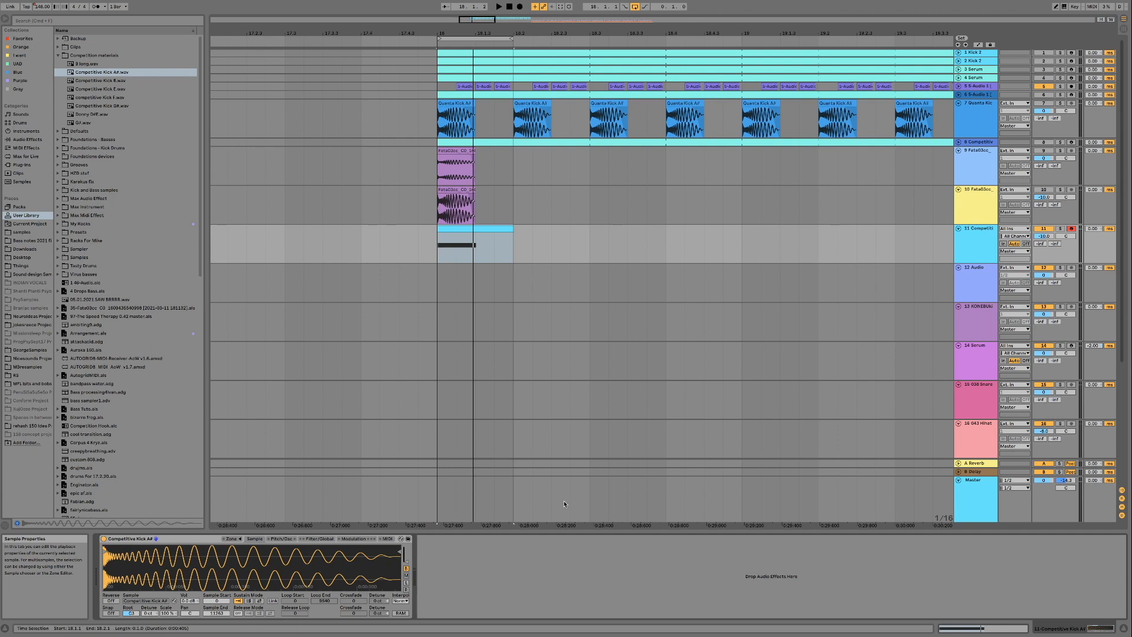
left_click(1060, 229)
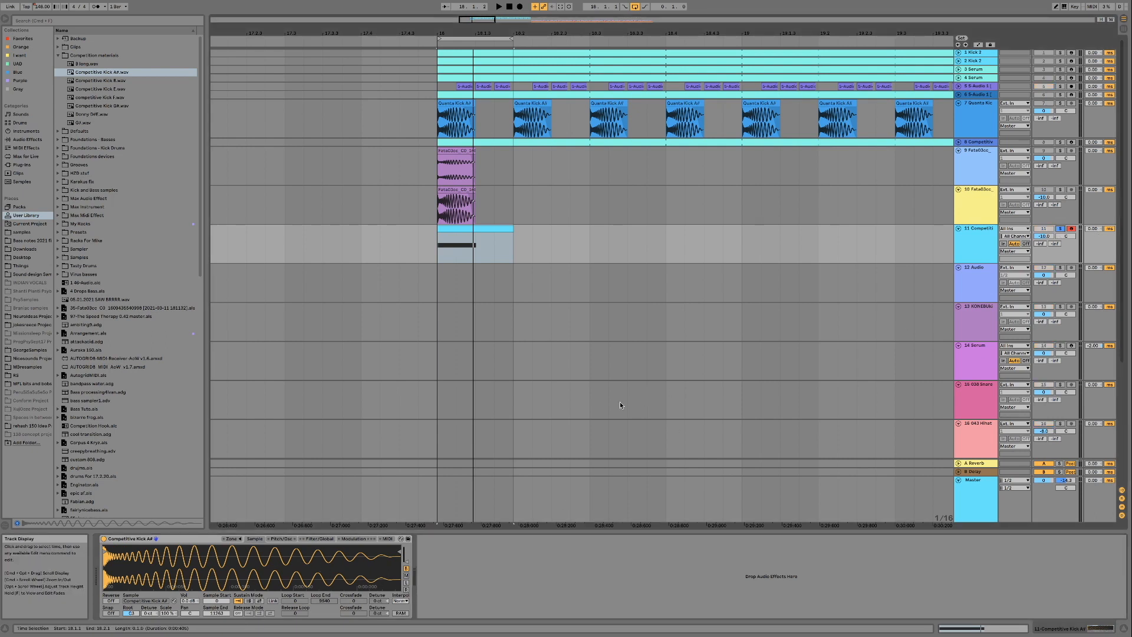
left_click(280, 540)
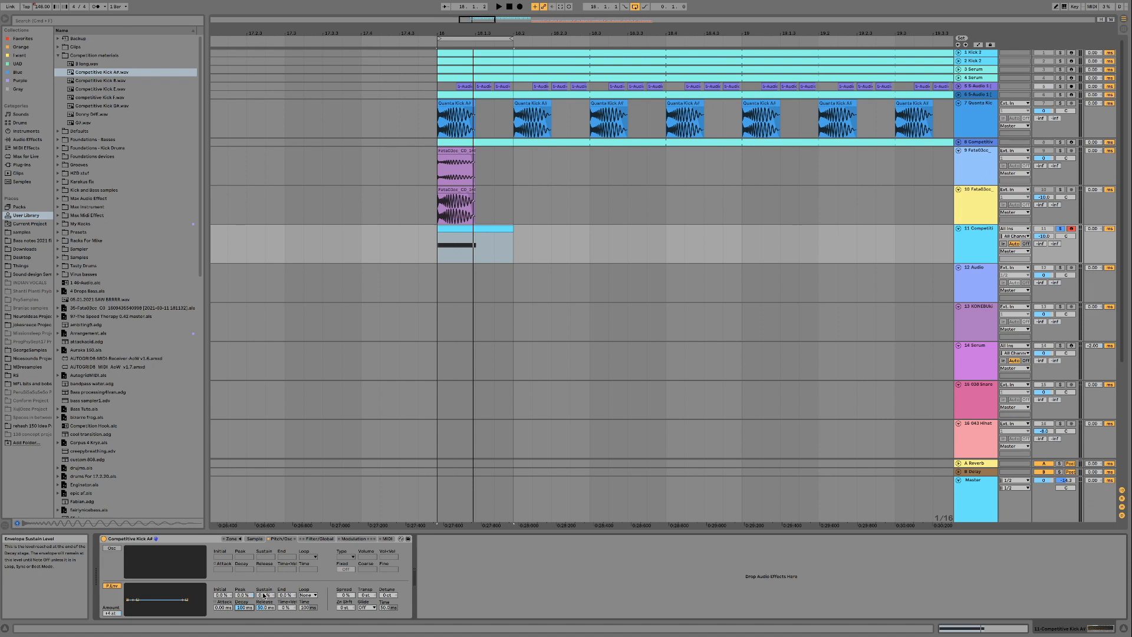
left_click_drag(265, 598, 265, 630)
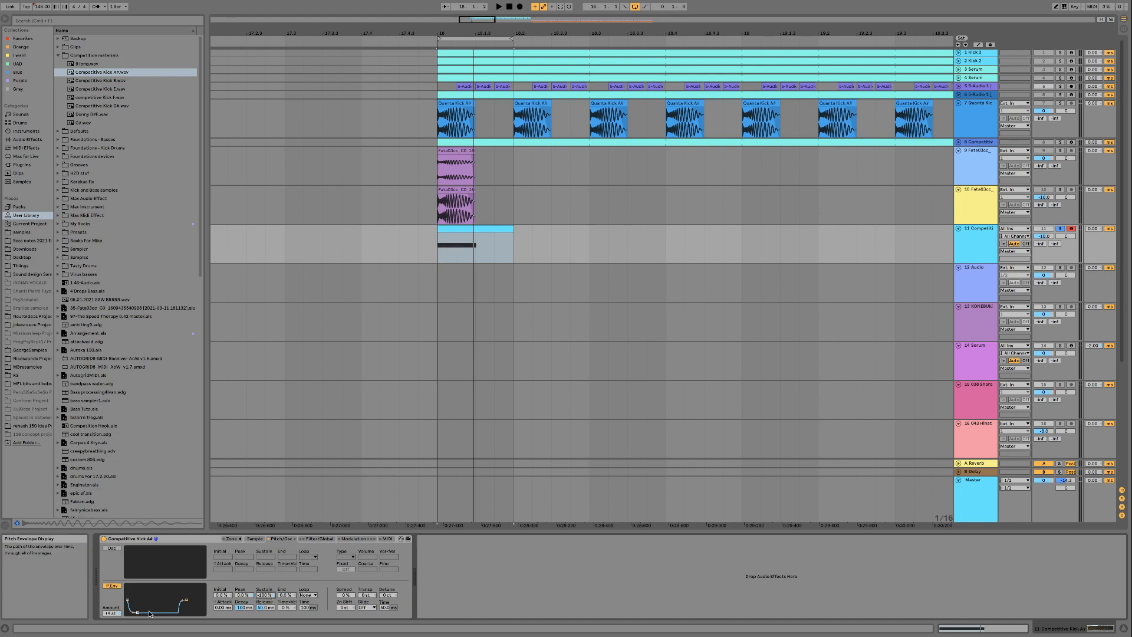
Play the kick and compare its sound with the pitch envelope off and on.
key("space")
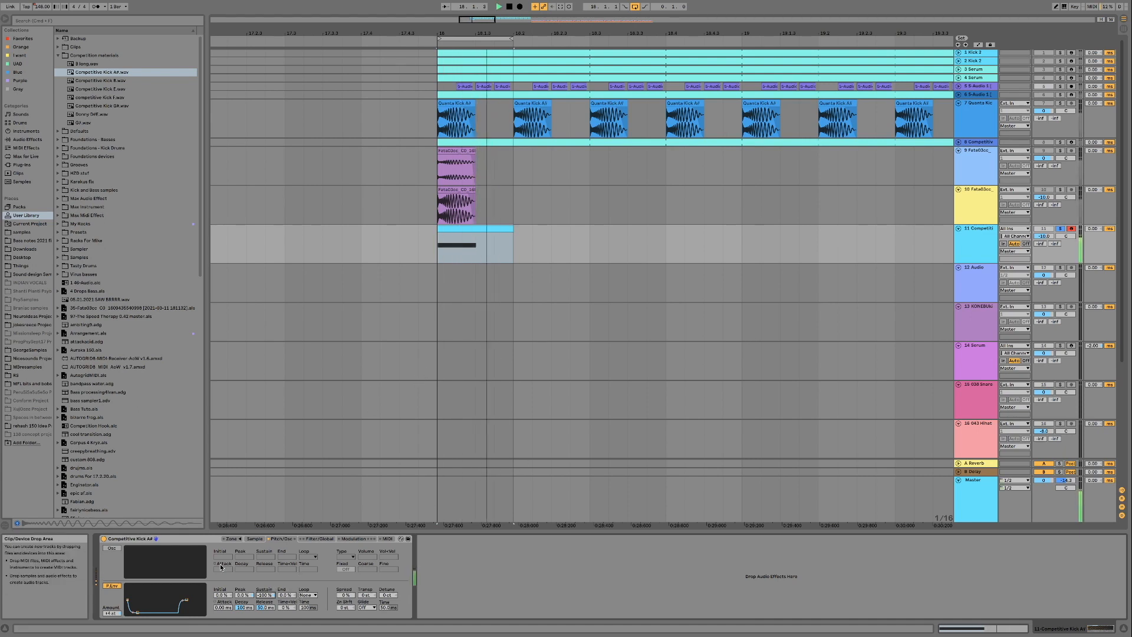
left_click(111, 586)
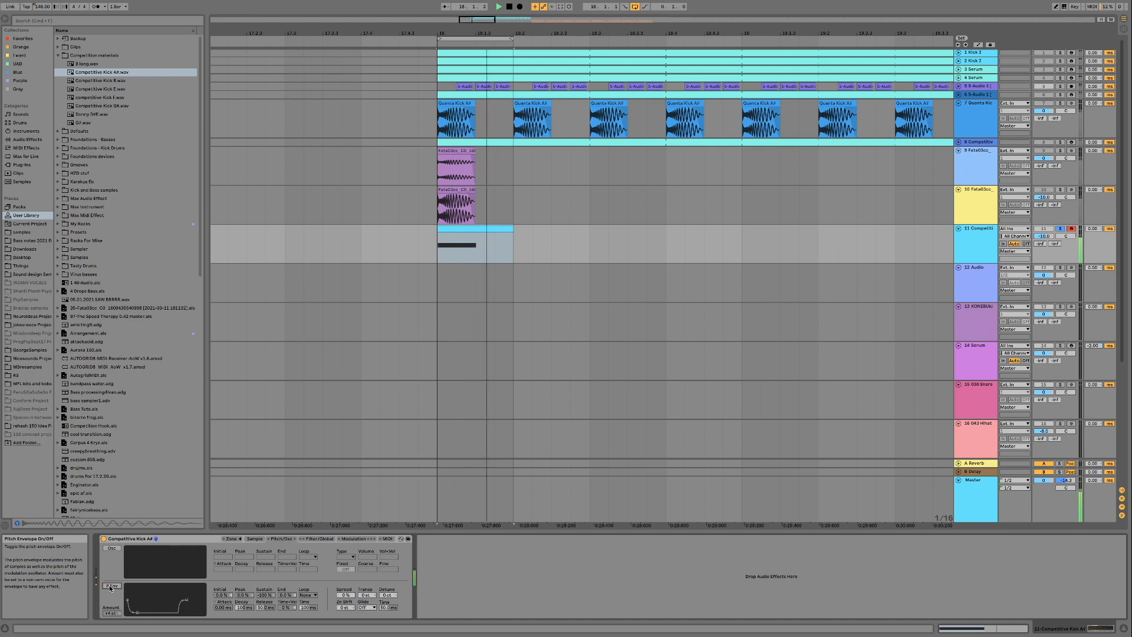
left_click(111, 586)
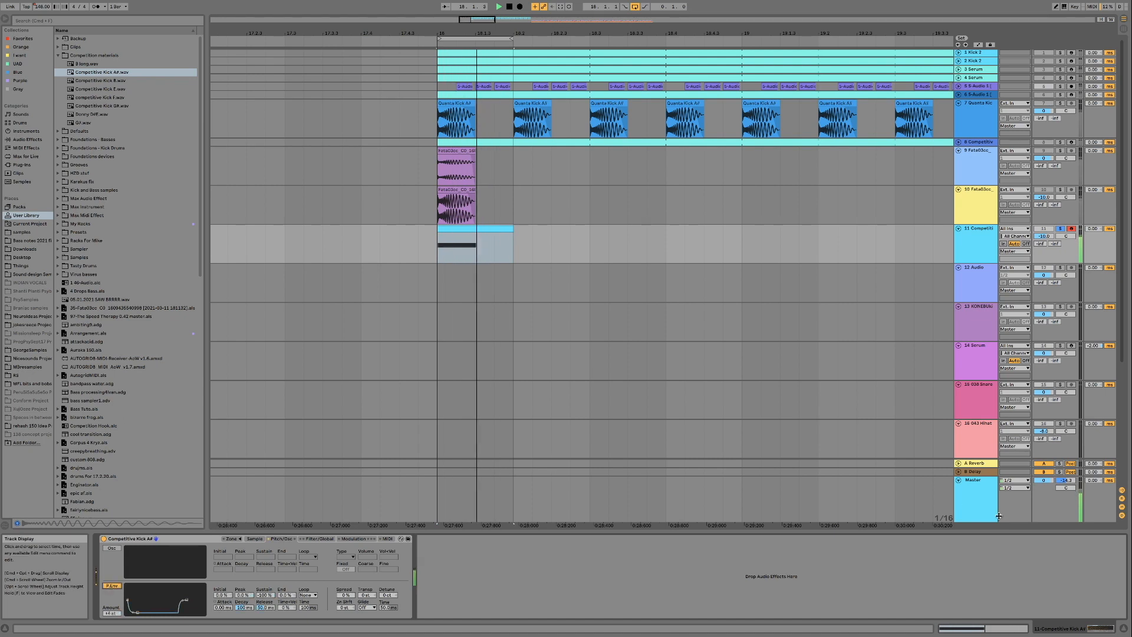
Open the Voxengo SPAN analyzer on the Master track and view the kick's spectrum during playback.
left_click(984, 500)
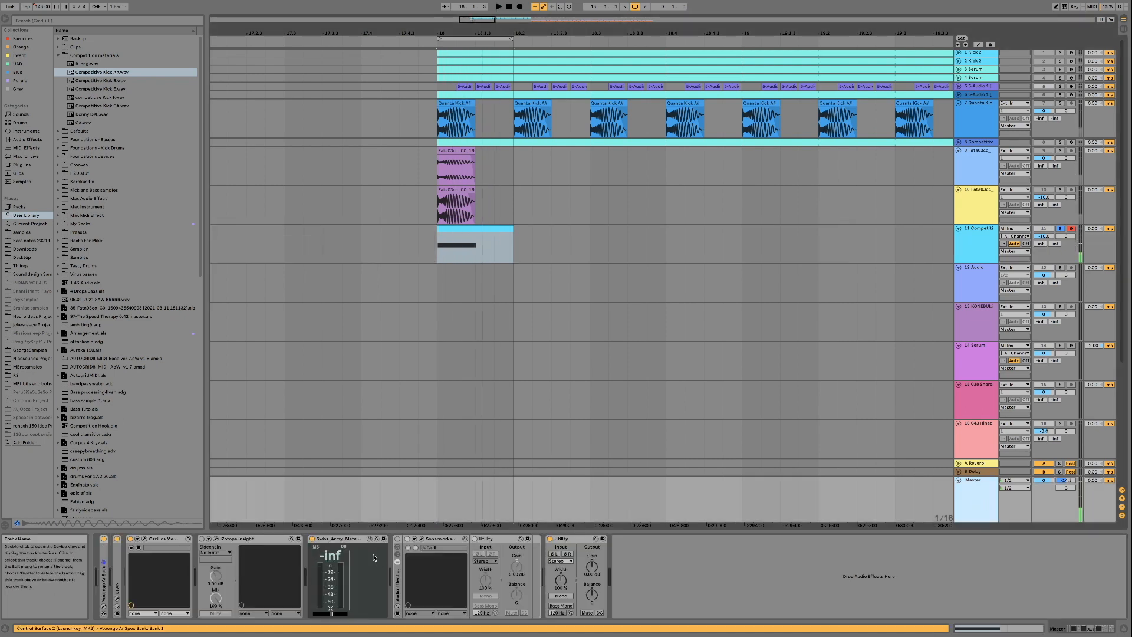
left_click(128, 603)
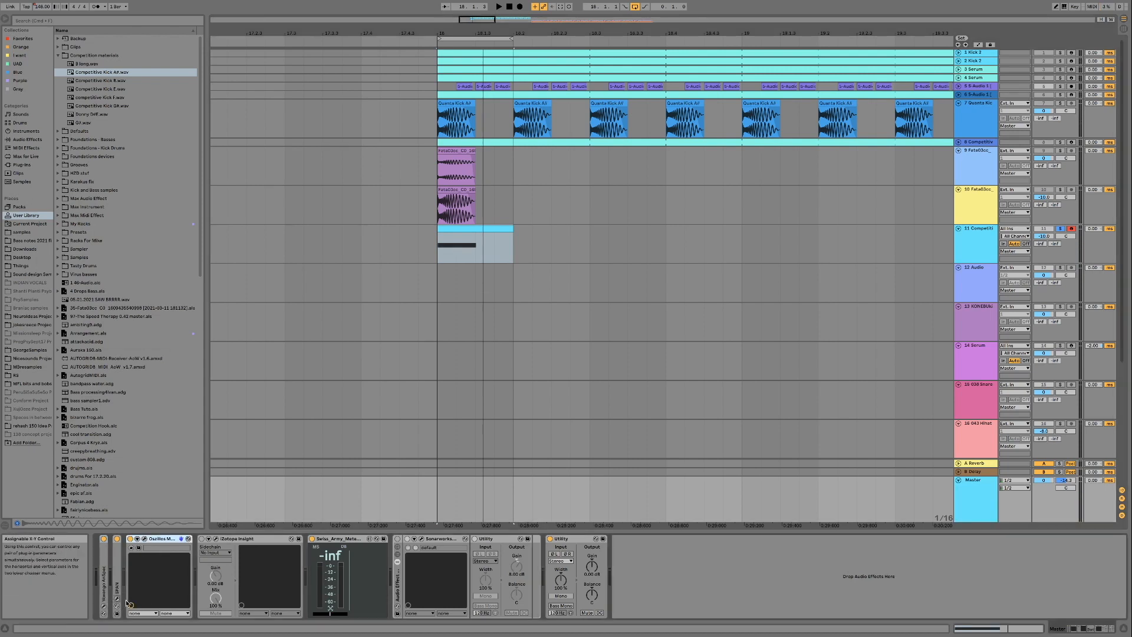
left_click(117, 602)
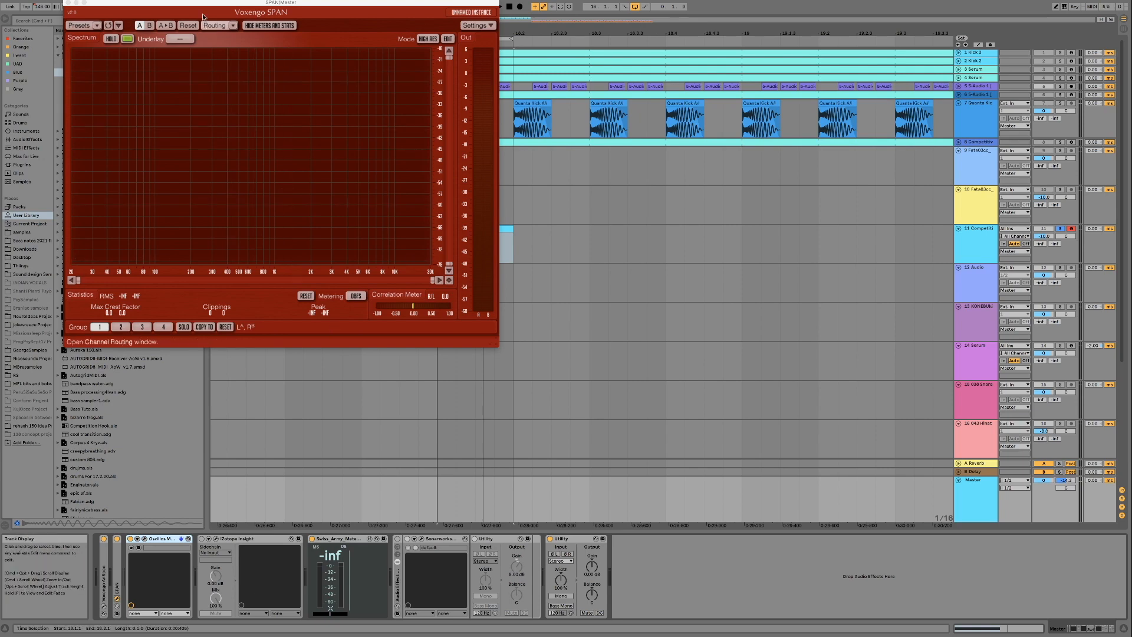
key("space")
left_click_drag(202, 6, 648, 86)
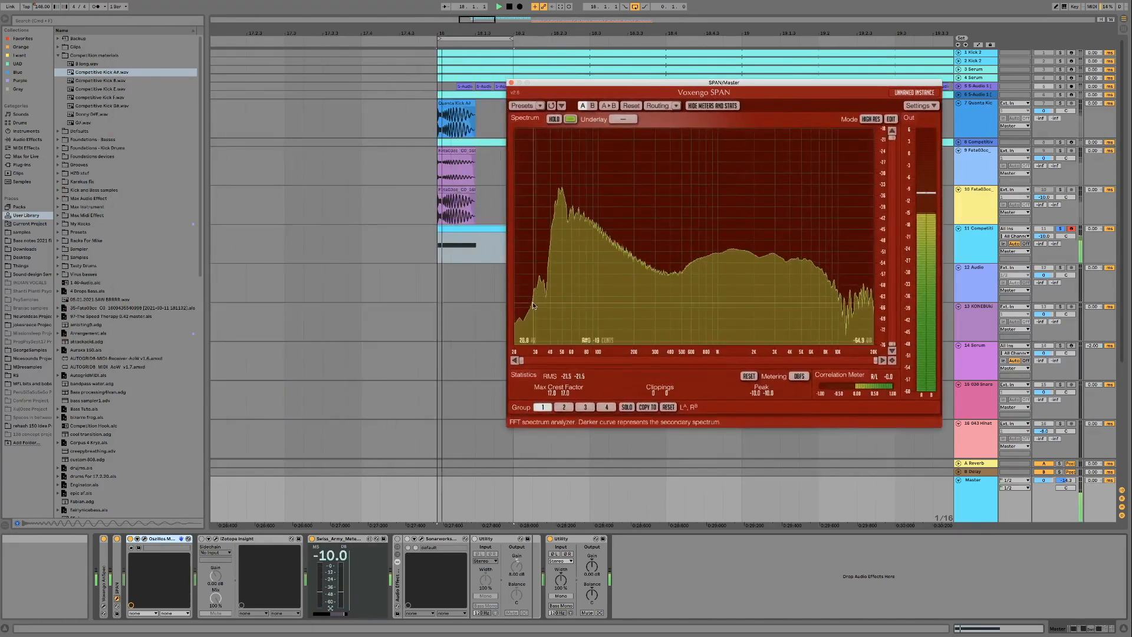
Toggle the Sampler's pitch envelope while comparing the kick's spectrum in SPAN, stop playback and close the analyzer.
left_click(977, 229)
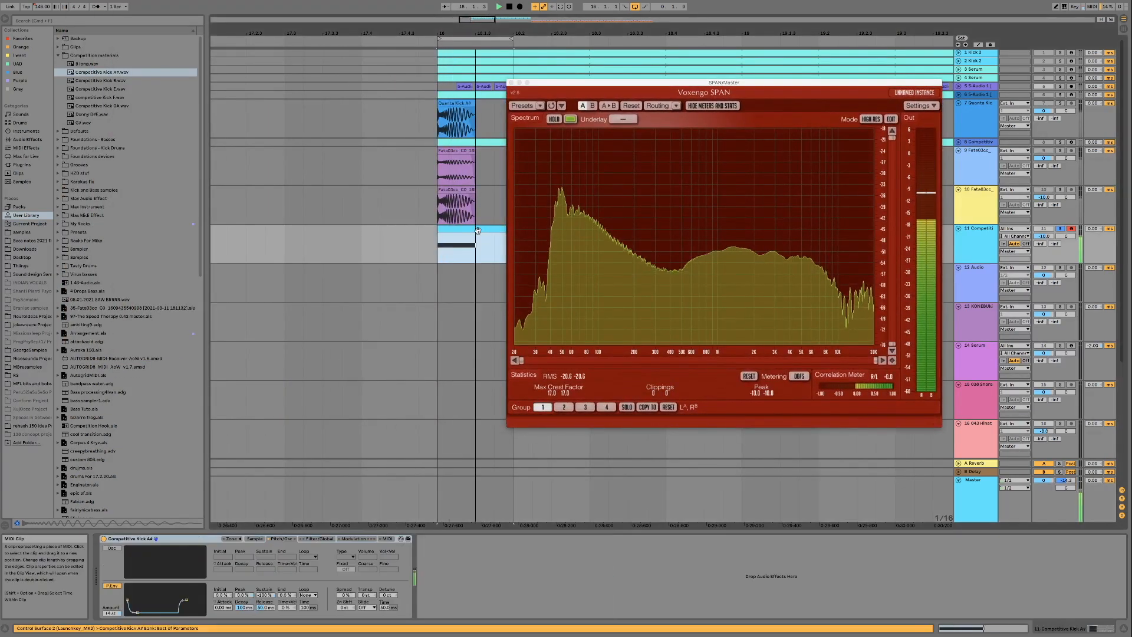
left_click(112, 586)
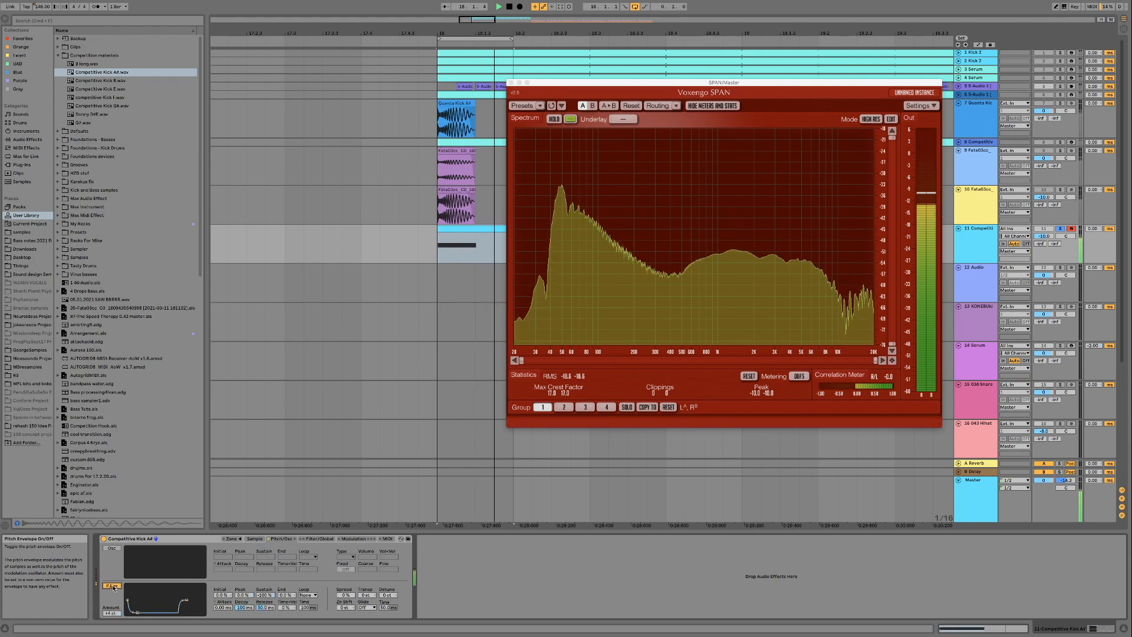
key("space")
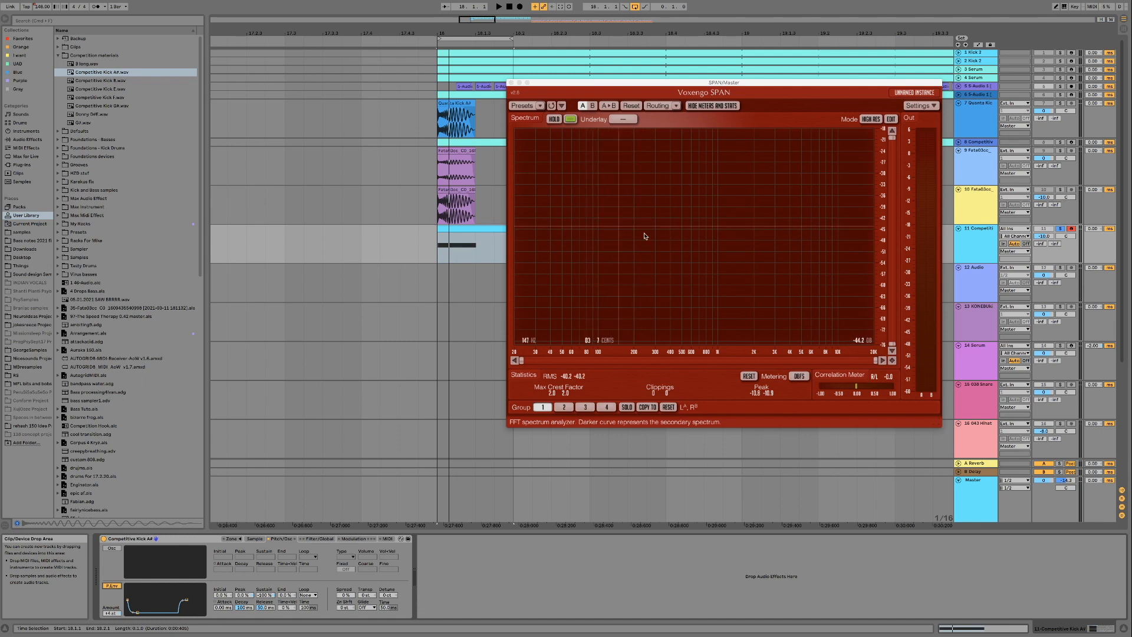
left_click(511, 84)
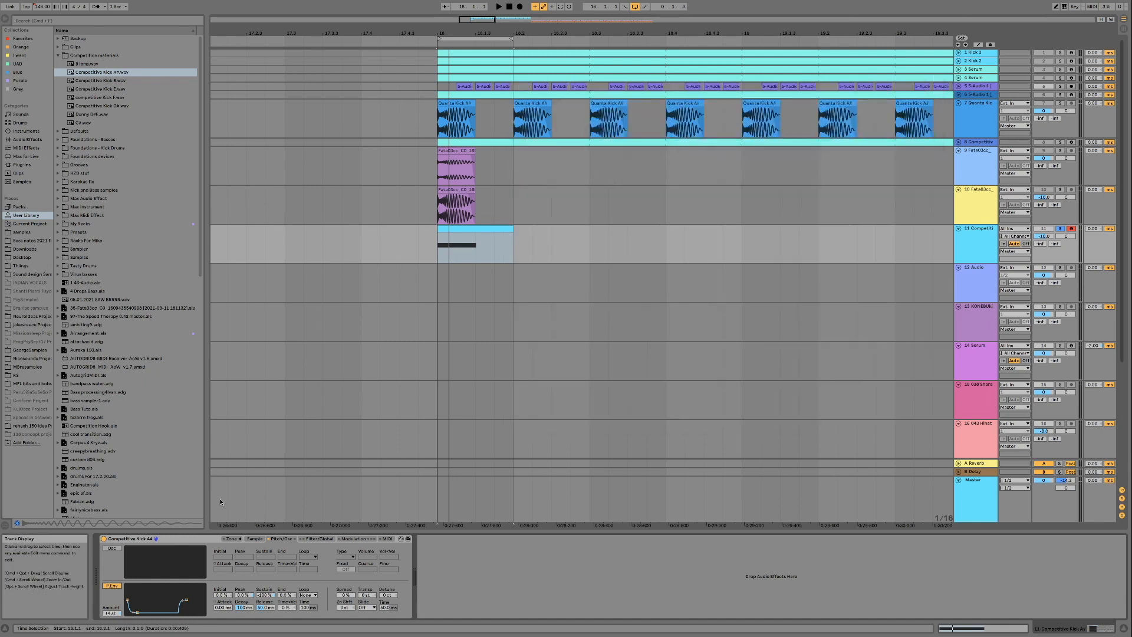
Adjust the decay slope of Sampler's pitch envelope while the kick loops.
key("space")
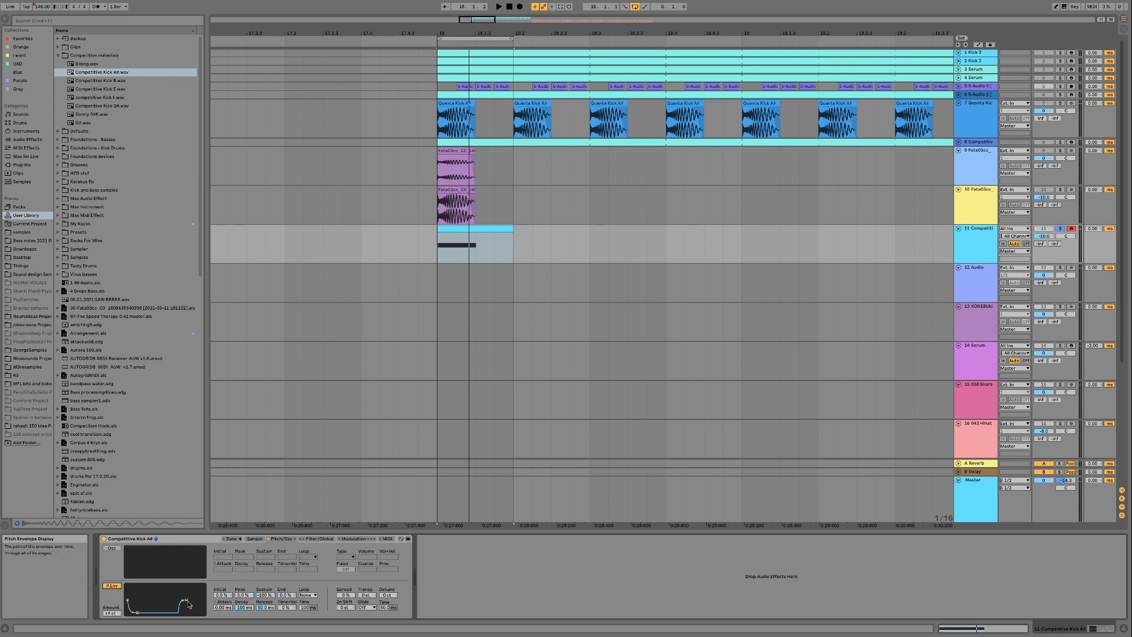
left_click(215, 602)
key("space")
mouse_move(243, 607)
left_mouse_down()
mouse_move(244, 632)
mouse_move(243, 608)
left_mouse_up()
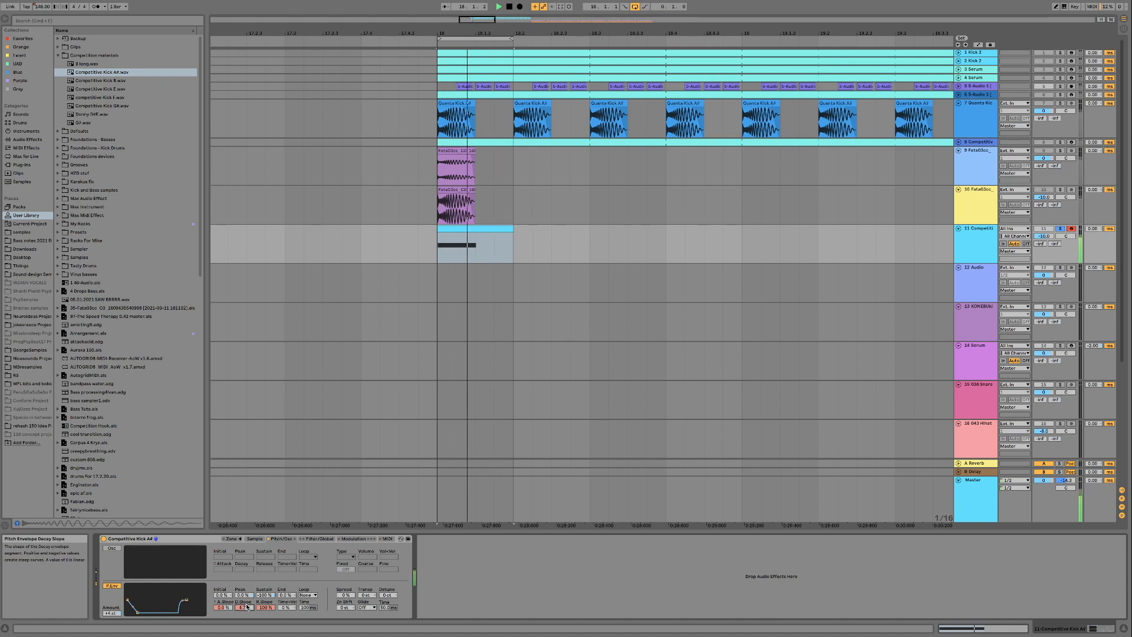
left_click(215, 602)
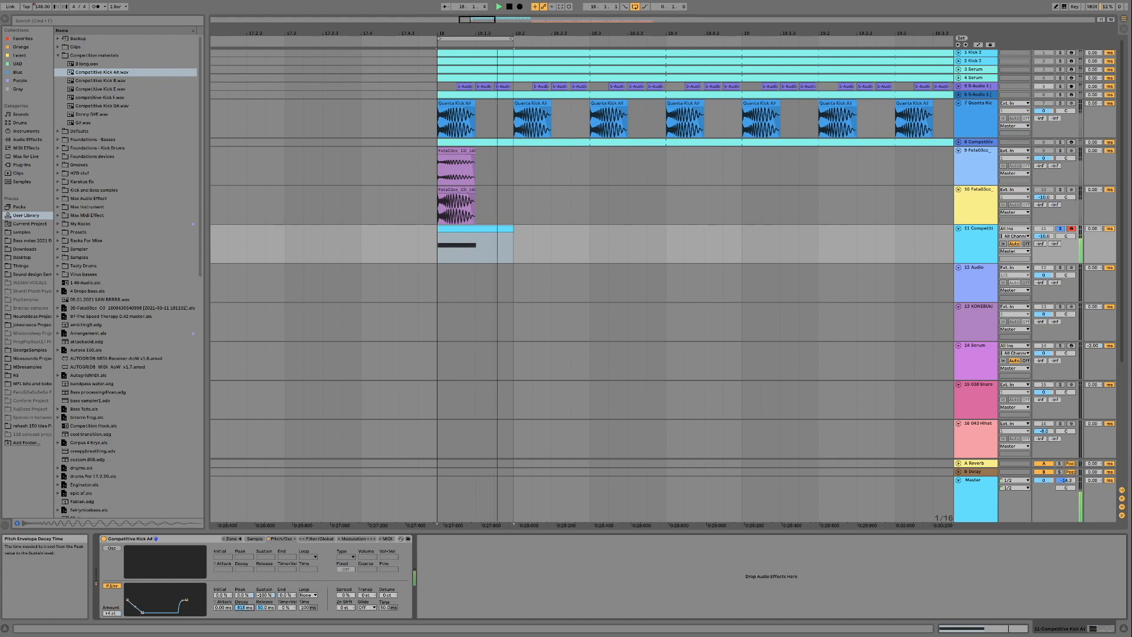
Shorten and fine-tune the pitch envelope's decay time by ear, and stop playback.
left_click_drag(244, 608, 244, 622)
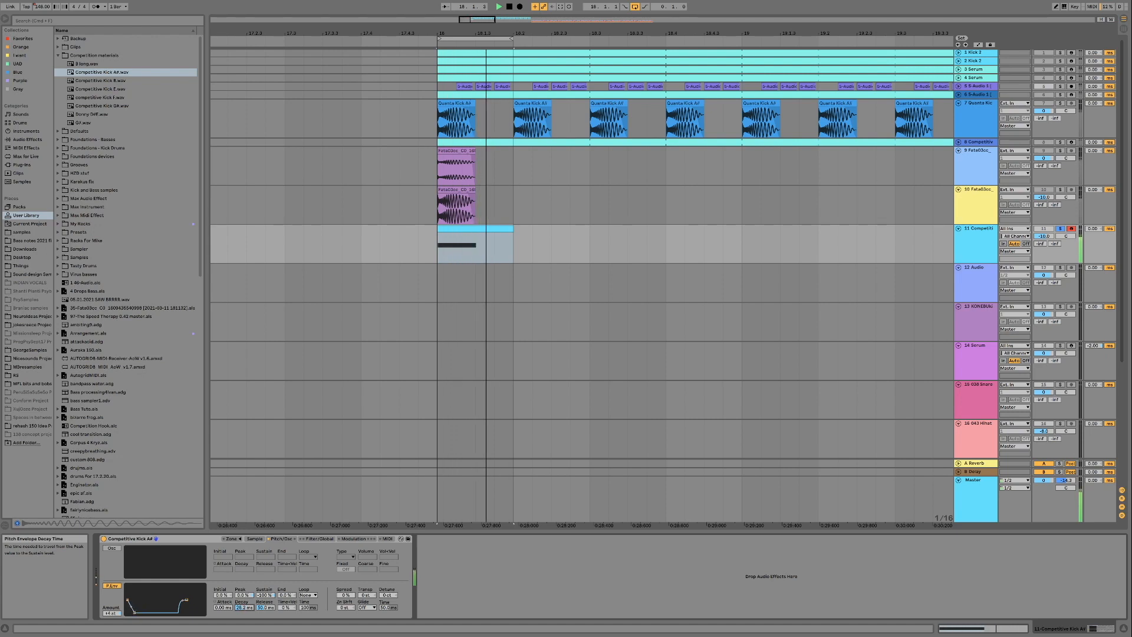
left_click_drag(244, 608, 242, 603)
left_click(216, 602)
key("space")
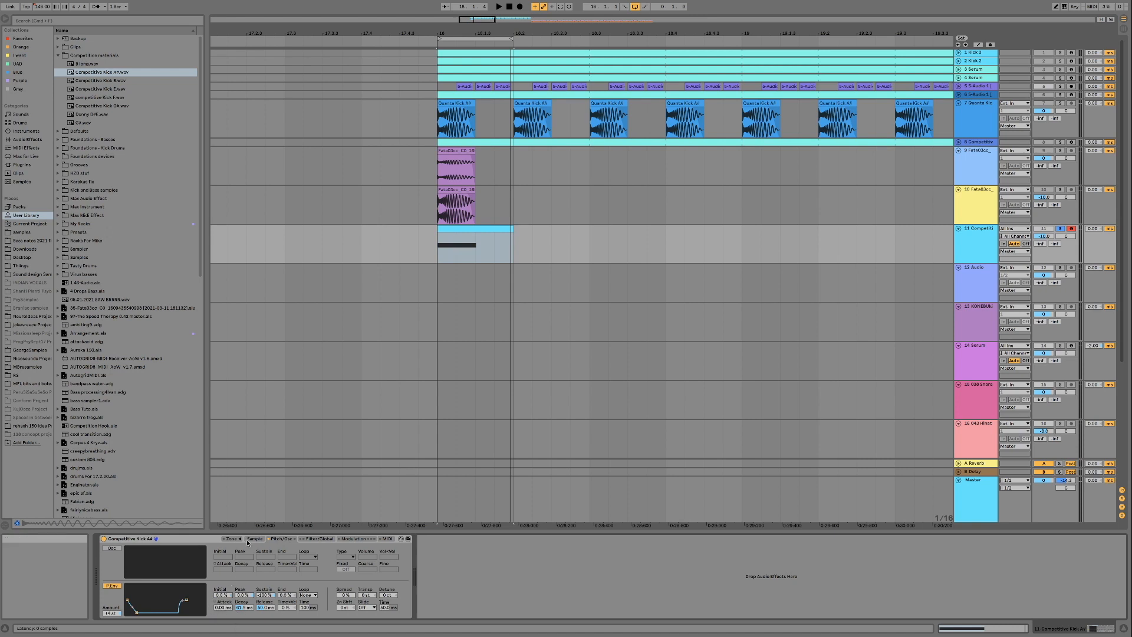
Transpose the note in the Sampler kick's MIDI clip down three semitones to A2 and play it.
double_click(471, 230)
left_click_drag(299, 504, 296, 520)
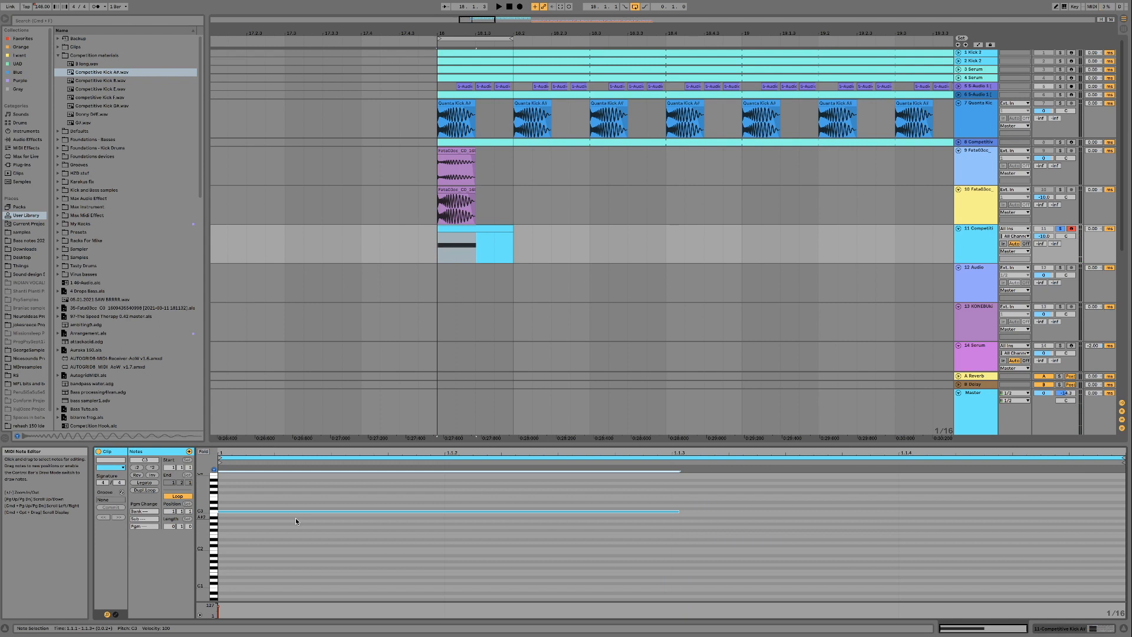
key("Down")
key("Down")
key("Down")
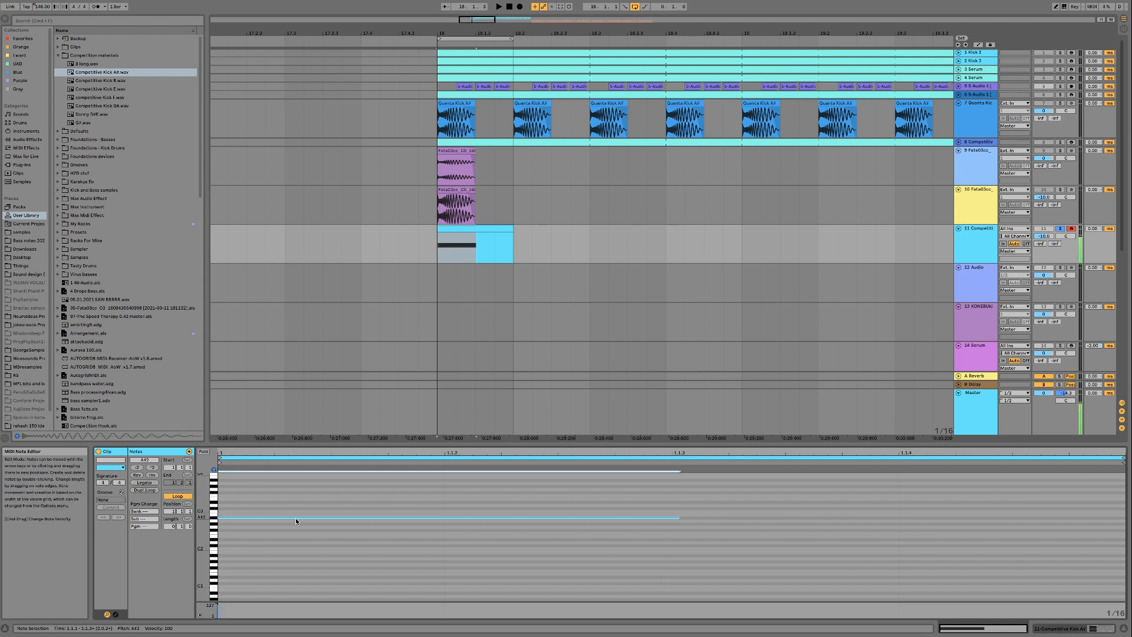
key("space")
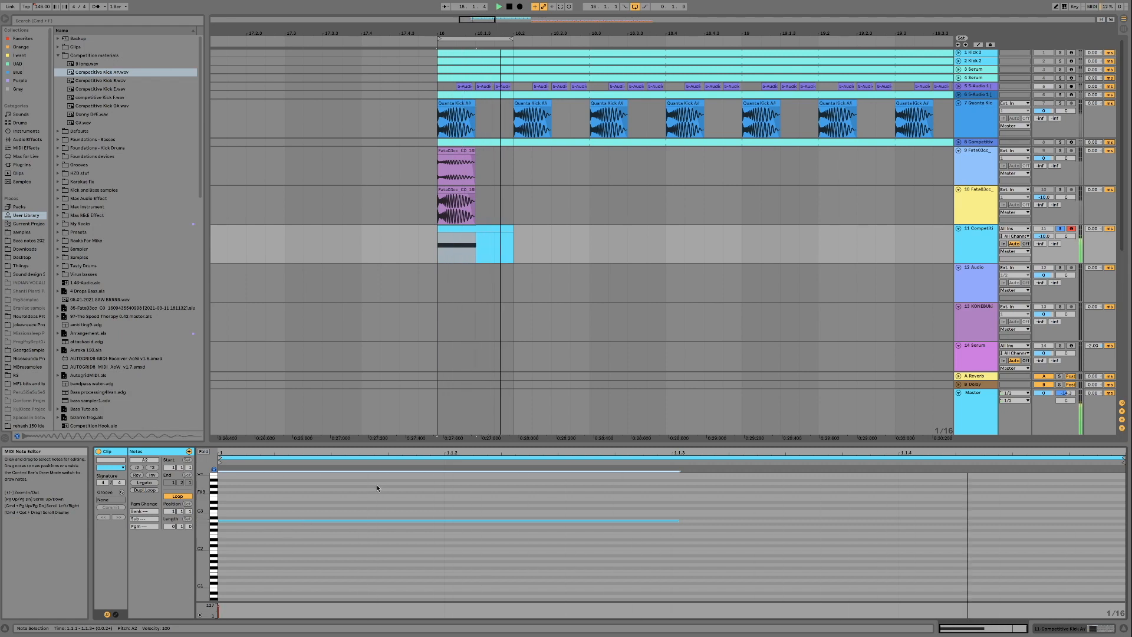
Return to the kick track's Sampler, set the pitch envelope's initial level to 100% and play the kick.
left_click(983, 243)
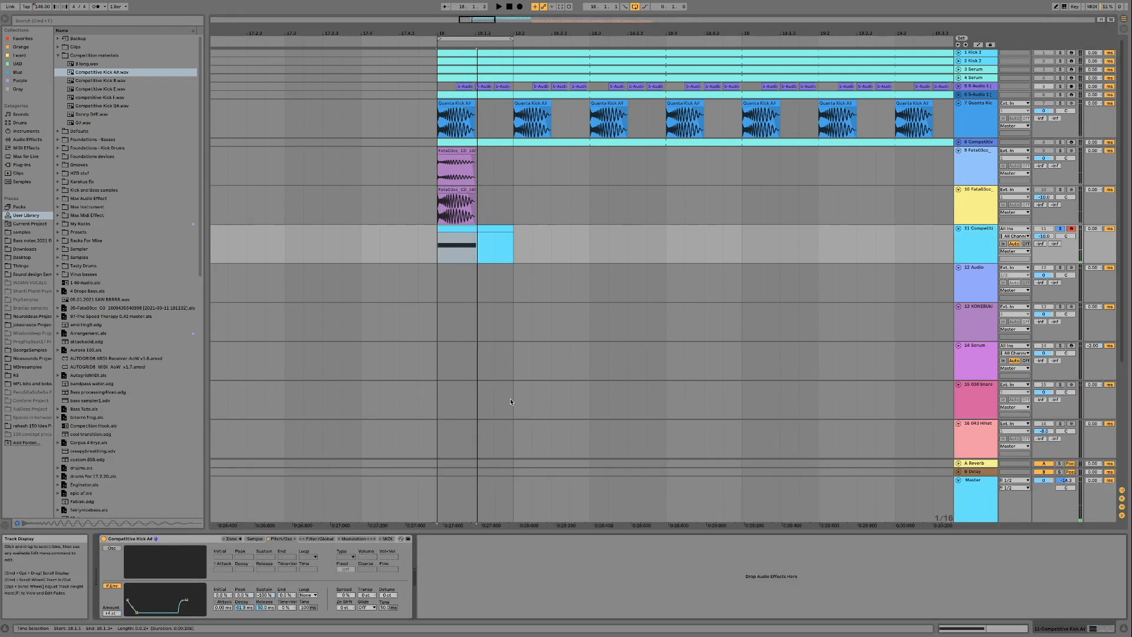
left_click(498, 231)
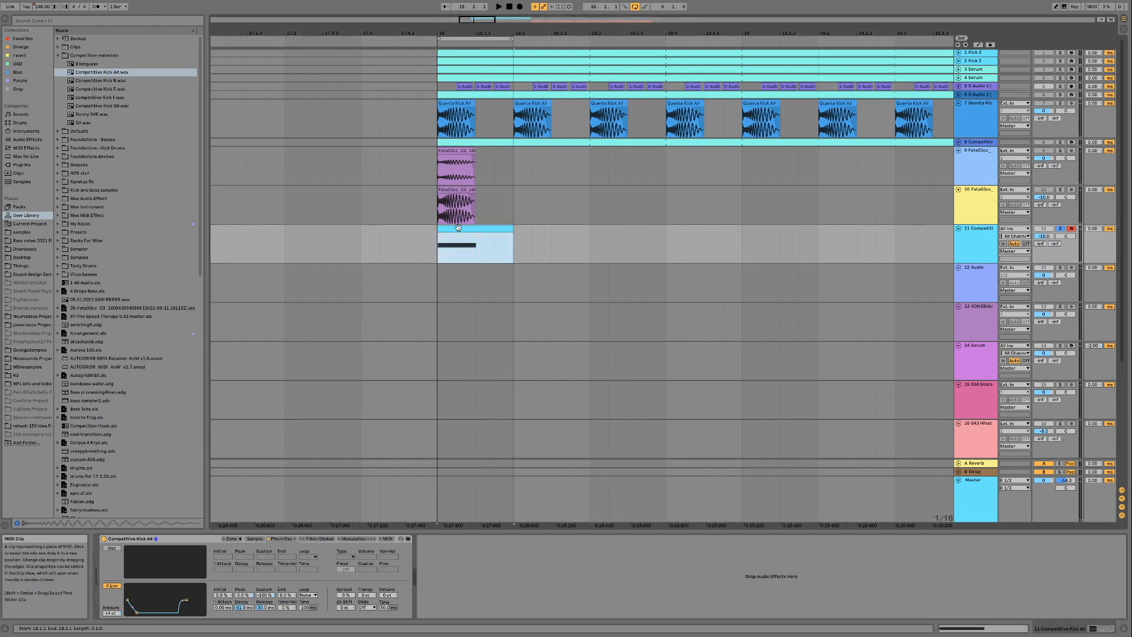
left_click(219, 595)
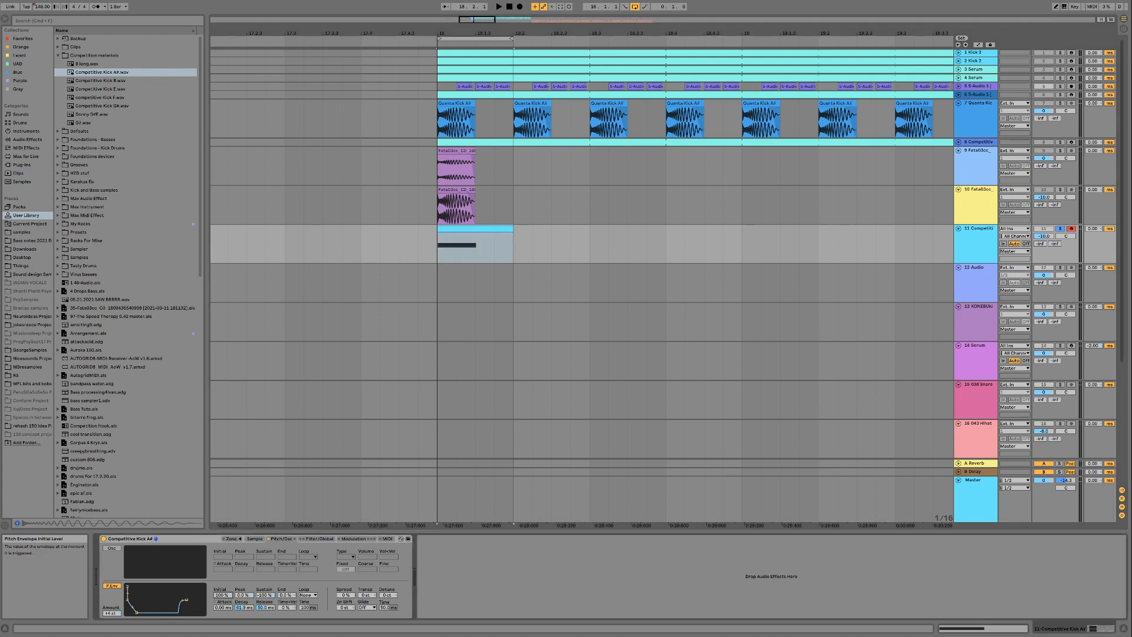
key("space")
Adjust the pitch envelope's attack time and attack slope by ear, and stop playback.
left_click_drag(223, 607, 223, 549)
left_click(215, 601)
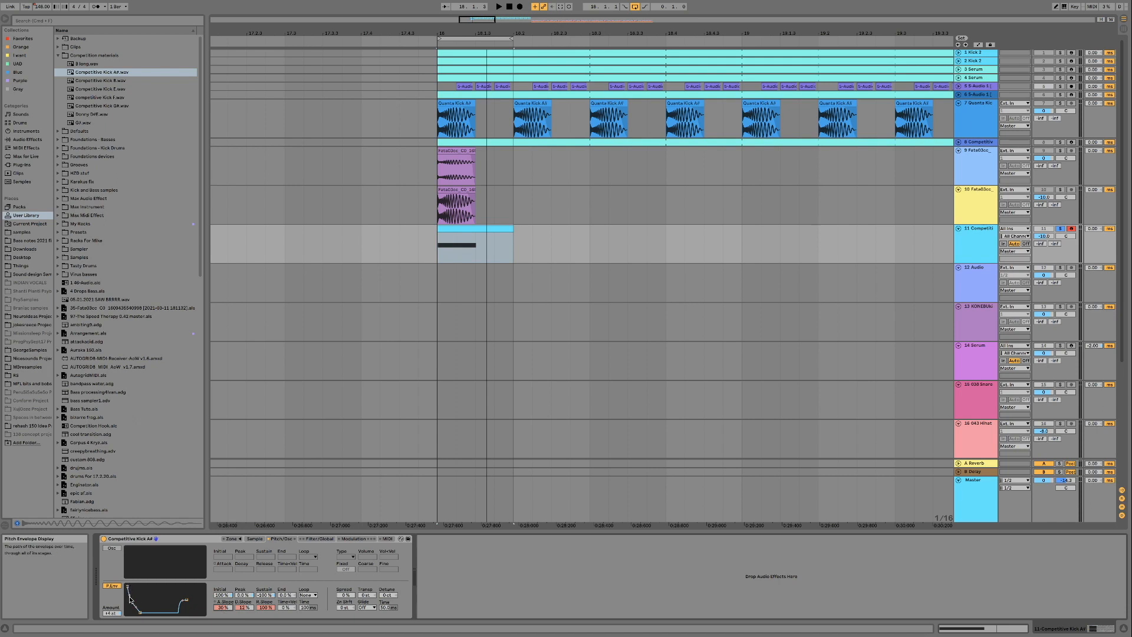
key("space")
mouse_move(222, 607)
left_mouse_down()
mouse_move(223, 634)
mouse_move(223, 572)
mouse_move(223, 632)
mouse_move(223, 598)
left_mouse_up()
left_click(216, 602)
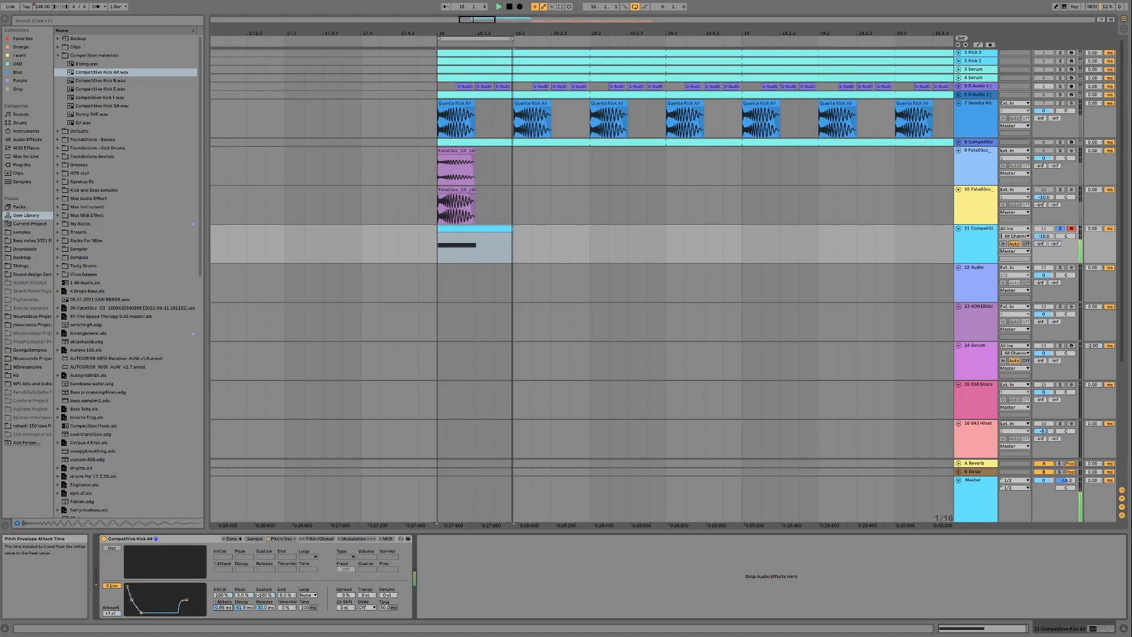
key("space")
Lengthen the kick's MIDI note to end at 1.1.4, play it and return to the Sampler device.
double_click(487, 239)
left_click_drag(676, 519, 906, 519)
key("space")
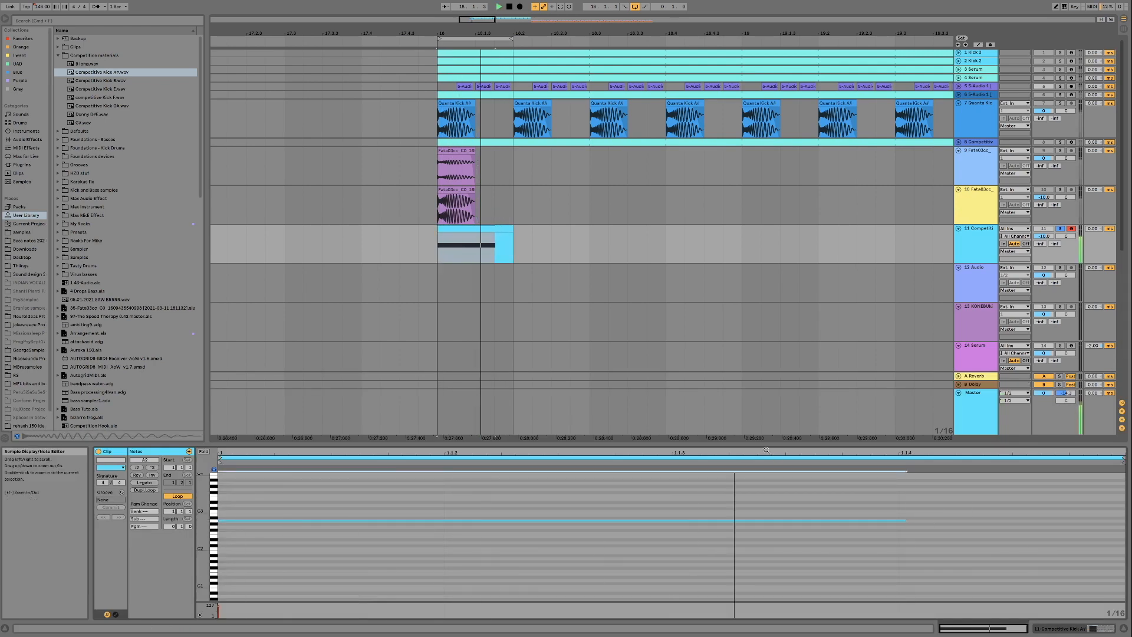
left_click(984, 246)
key("space")
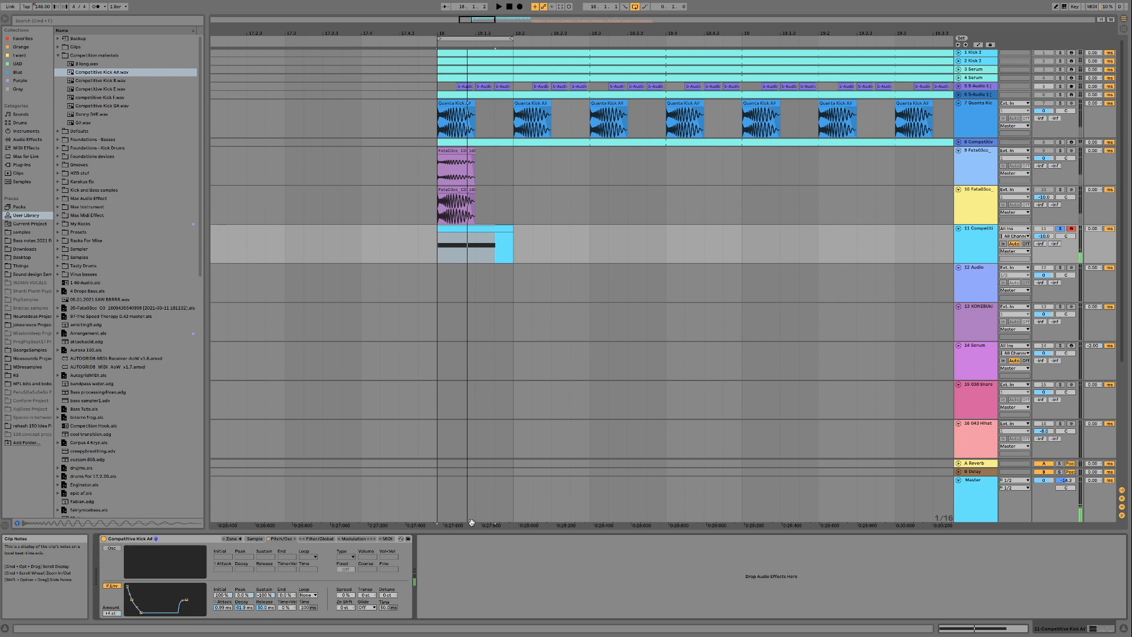
Play the kick with the pitch envelope on and off for comparison, leave it enabled and select the MIDI clip.
key("space")
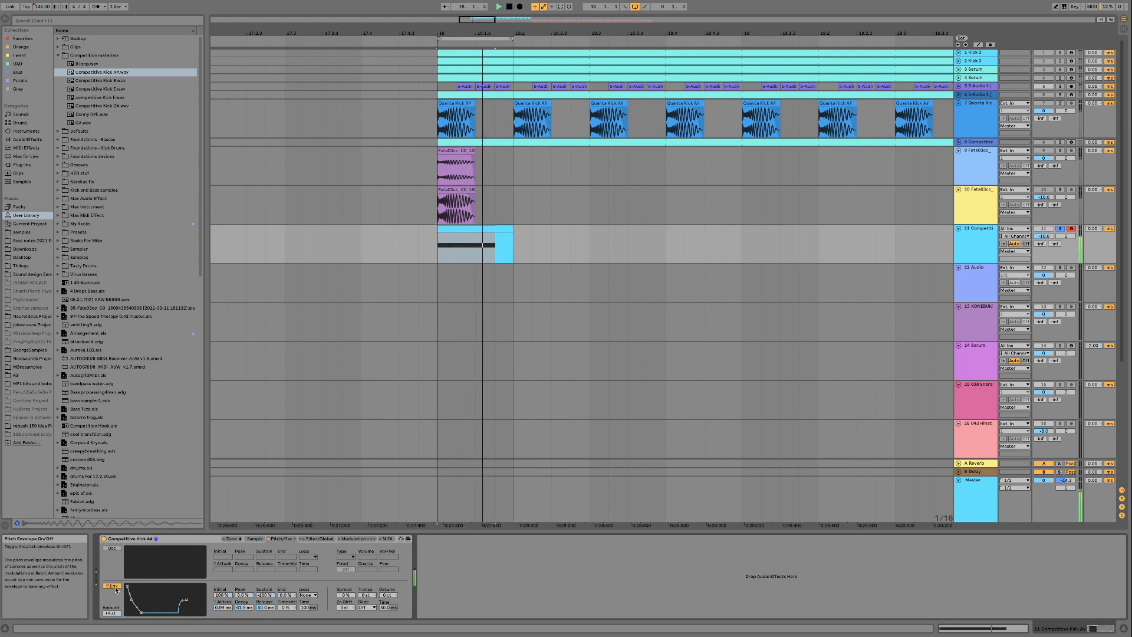
key("space")
left_click(112, 586)
key("space")
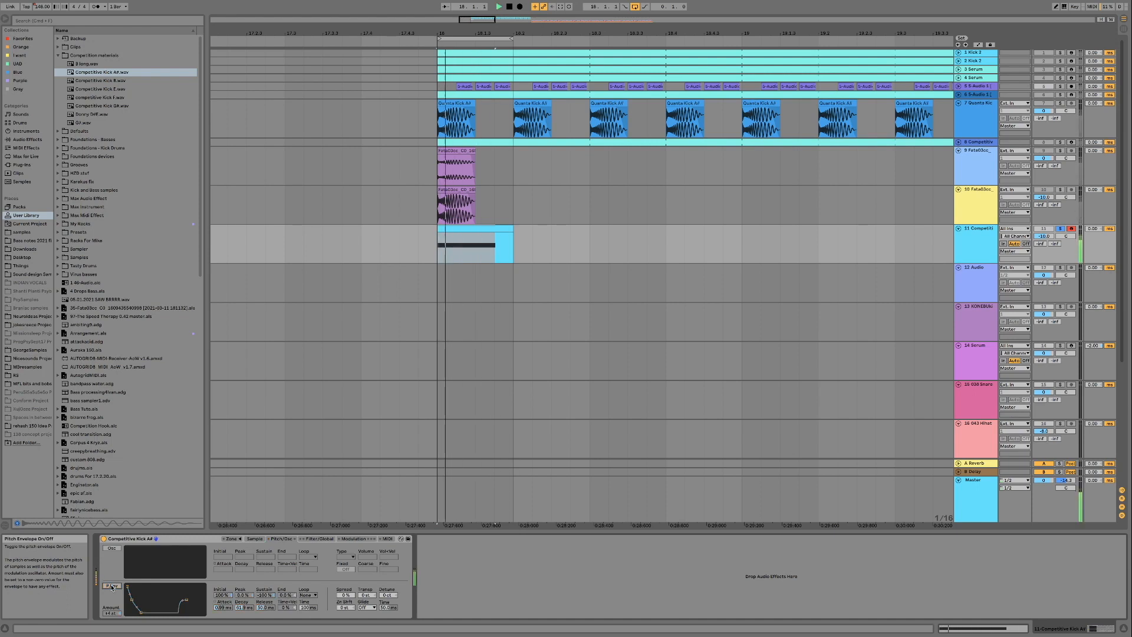
left_click(112, 586)
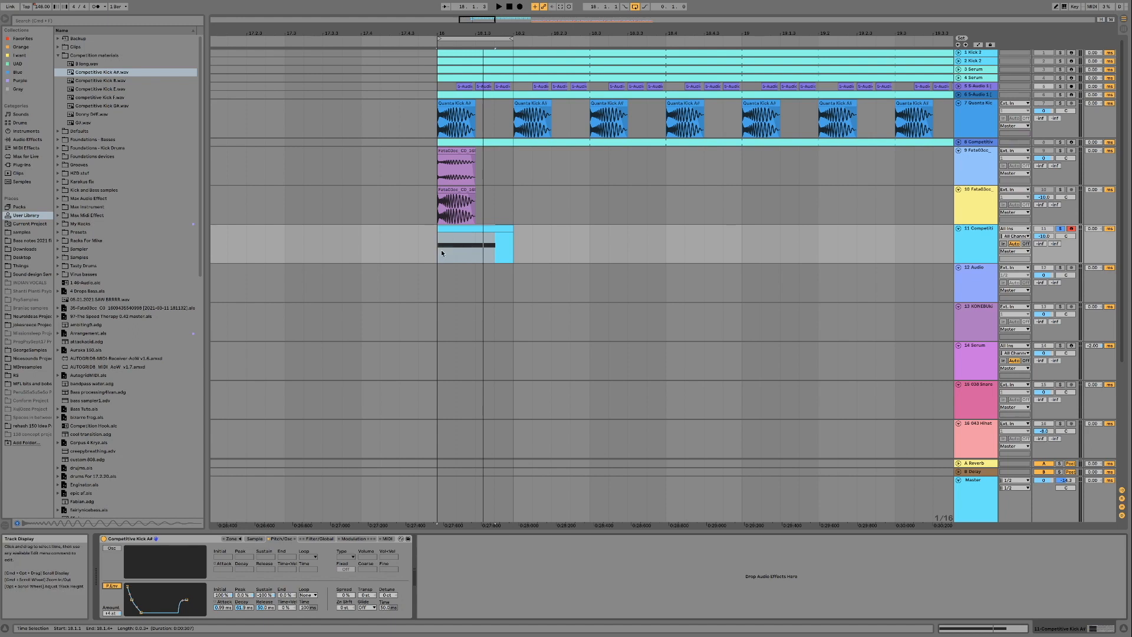
left_click(453, 231)
left_click(453, 231)
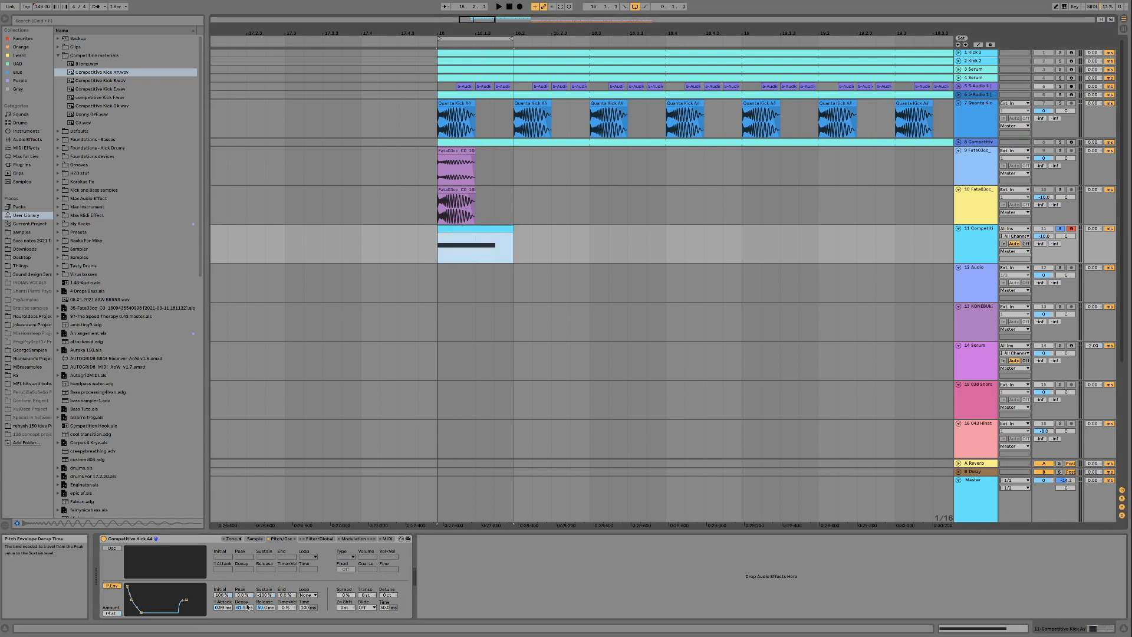